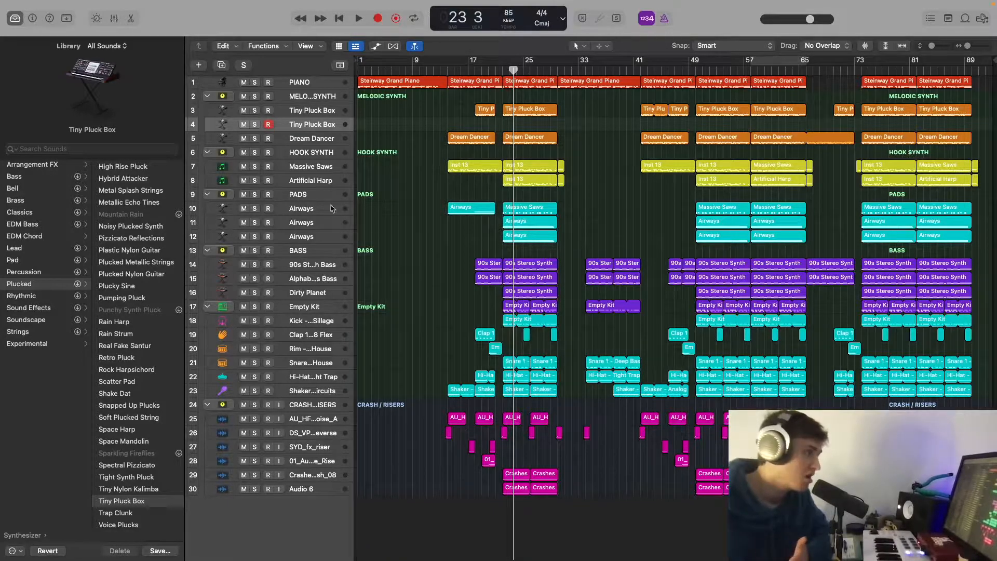
# - Solo the PIANO track and play it back from bar 5 for a couple of bars
pyautogui.click(255, 82)
pyautogui.click(383, 68)
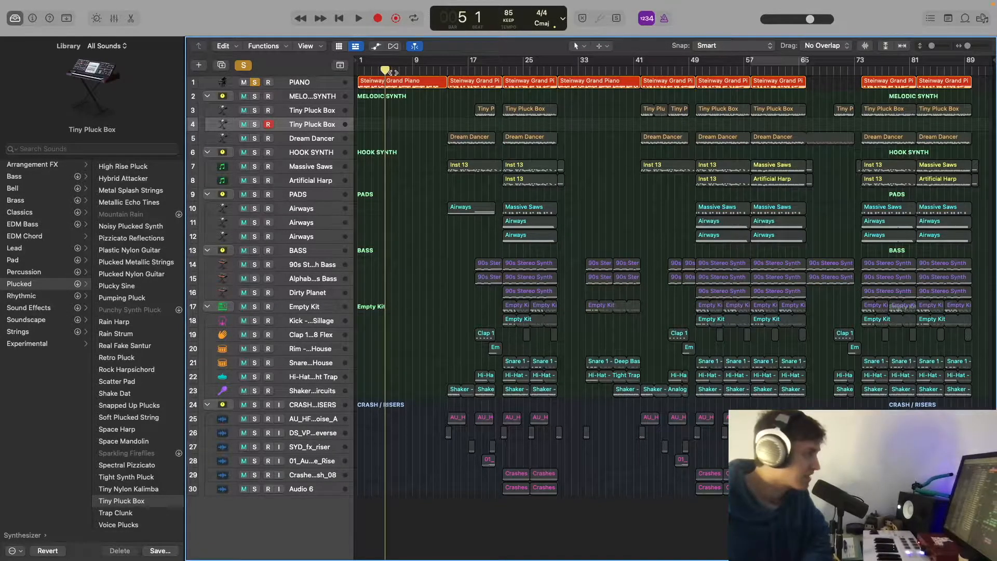
pyautogui.press('space')
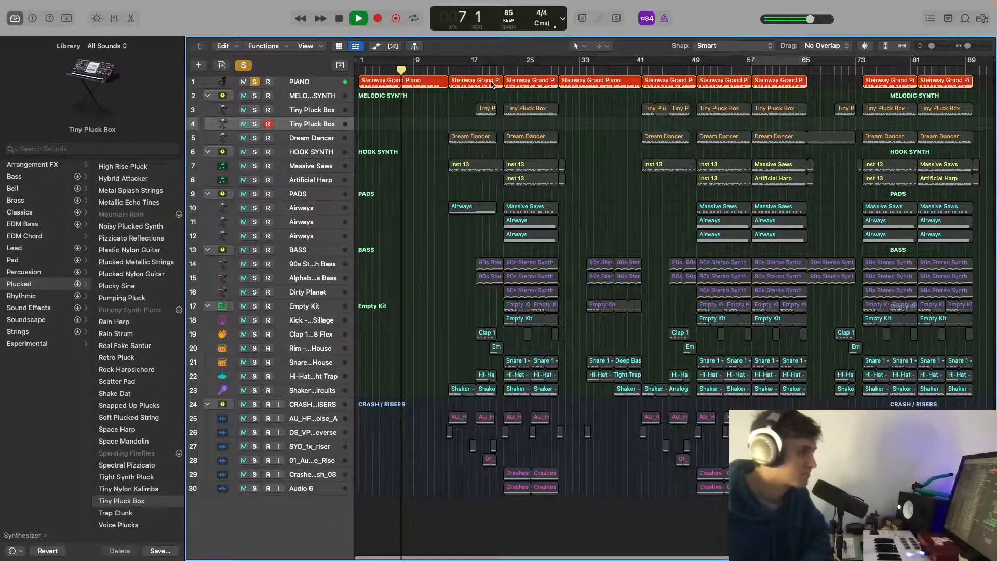
pyautogui.press('space')
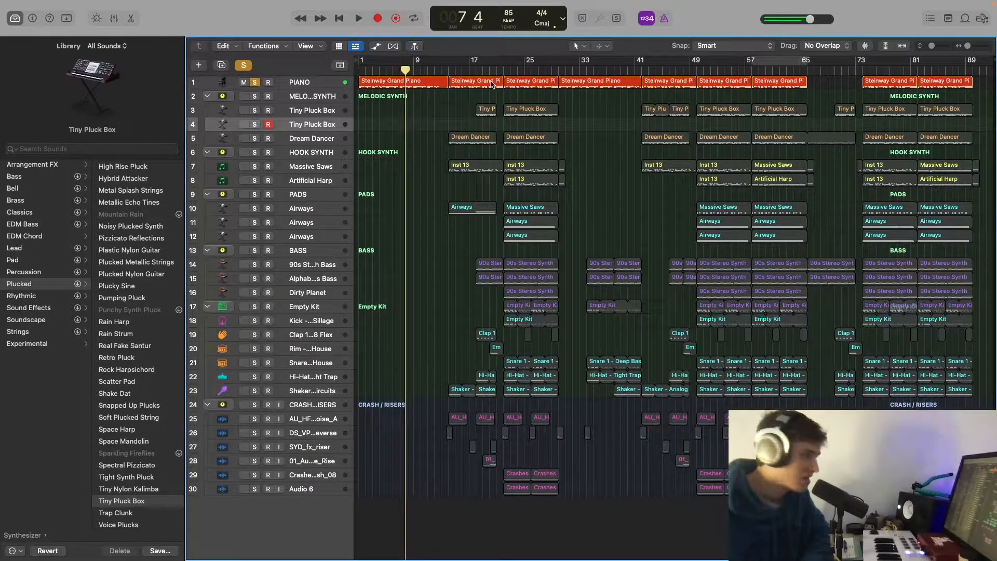
# - Open the PIANO track's Kontakt instrument from the mixer, look through its library list, and hide the plug-in window
pyautogui.click(323, 86)
pyautogui.press('x')
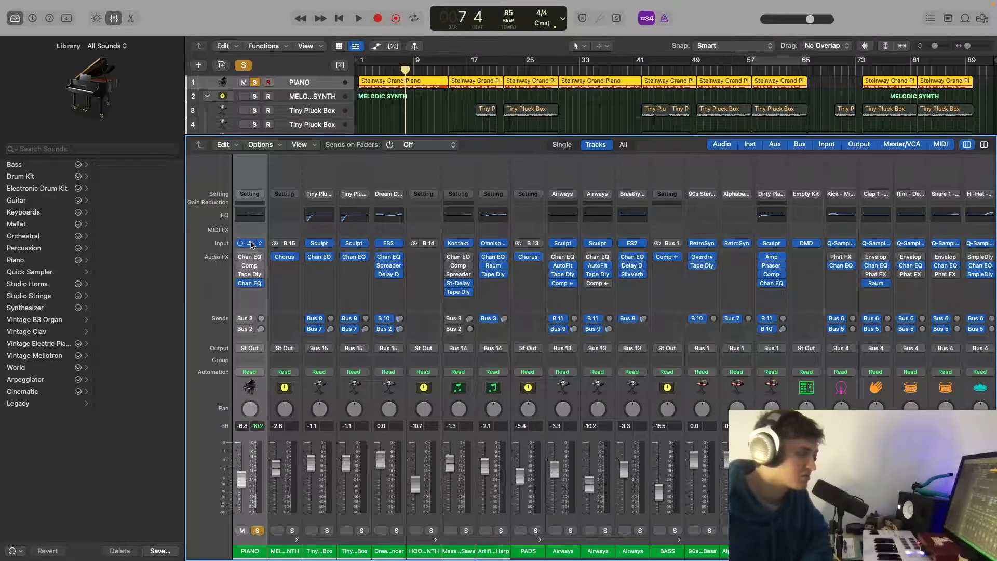
pyautogui.click(250, 243)
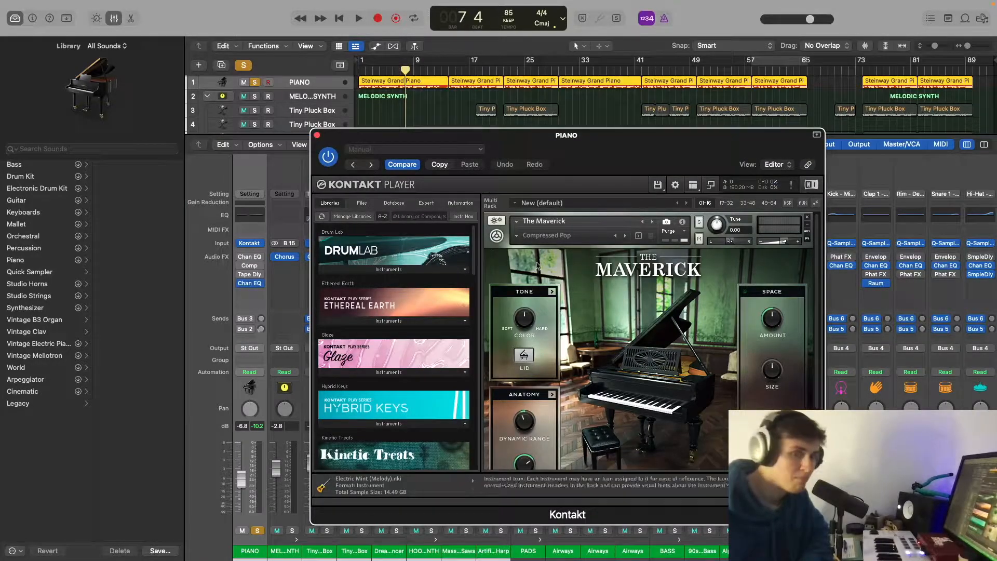
pyautogui.scroll(-10, 452, 331)
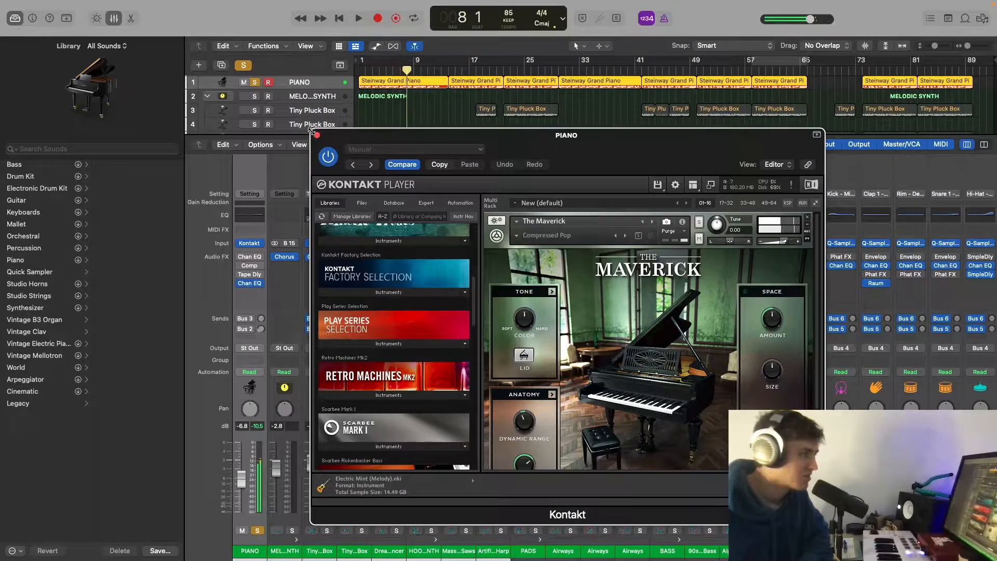
pyautogui.press('v')
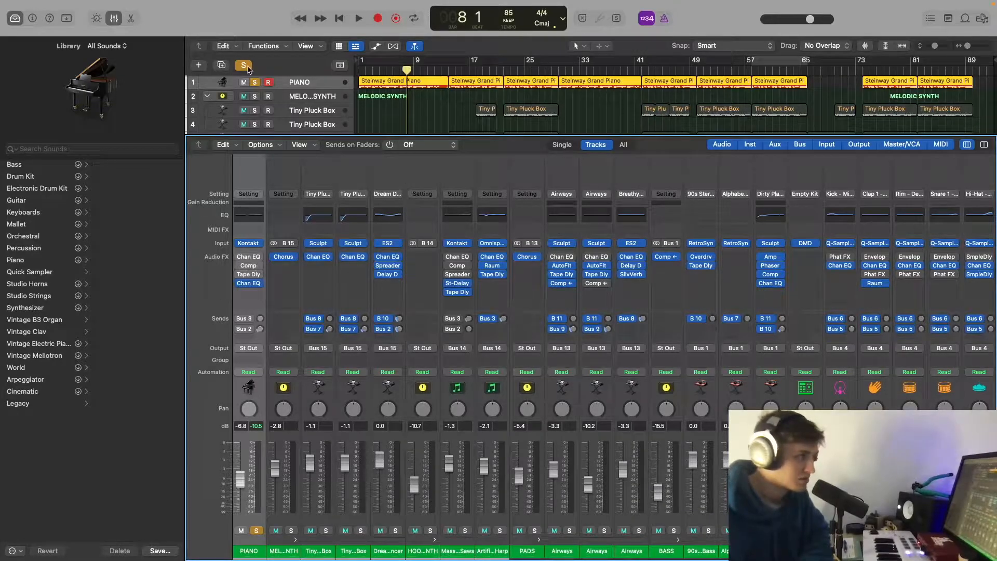
# - Replace the piano solo with solos on both Tiny Pluck Box tracks and Dream Dancer, and place the playhead at bar 14
pyautogui.click(244, 66)
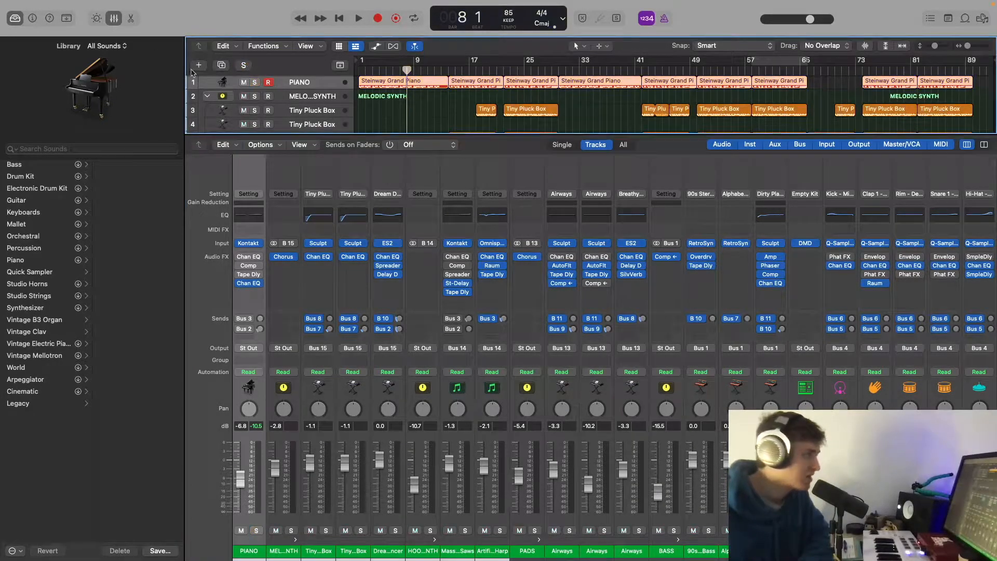
pyautogui.click(118, 23)
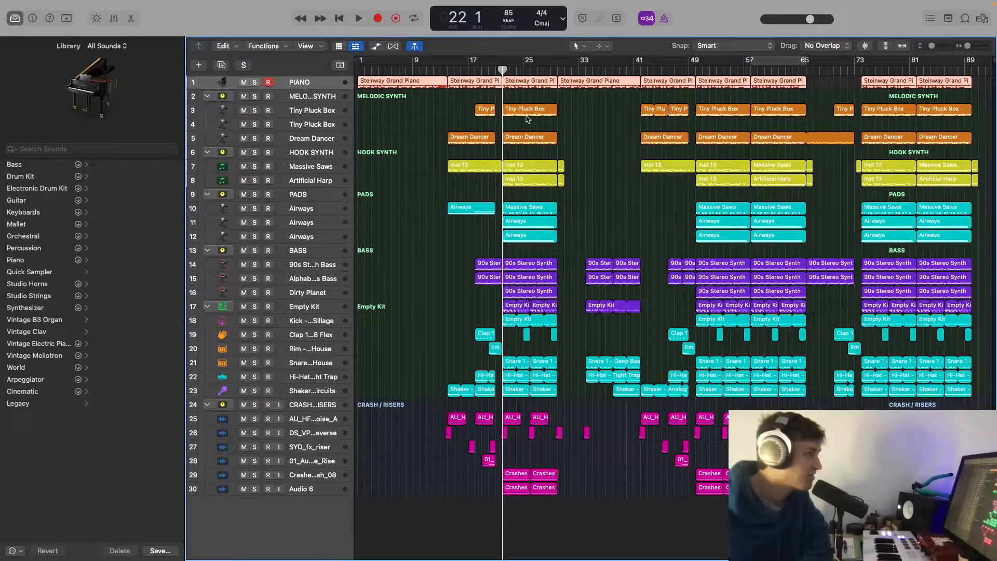
pyautogui.click(254, 111)
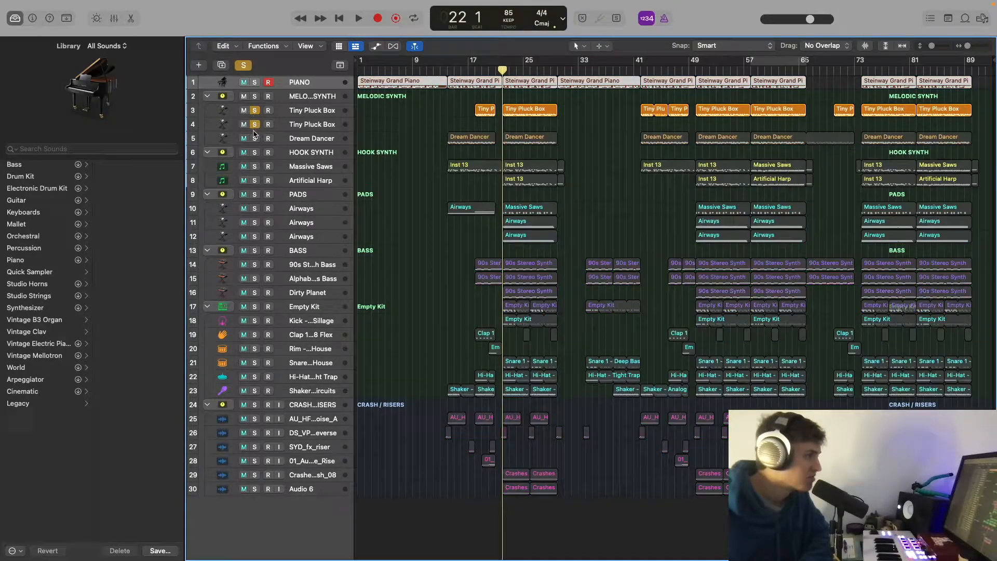
pyautogui.click(255, 137)
pyautogui.click(298, 96)
pyautogui.click(446, 70)
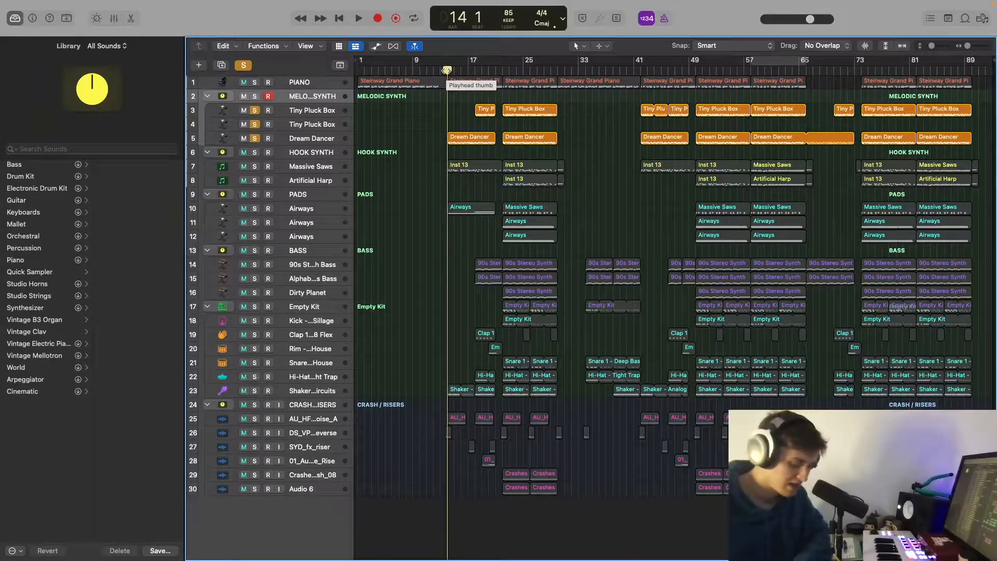
# - Examine the library presets used by the Dream Dancer and upper Tiny Pluck Box tracks, and place the playhead at bar 18
pyautogui.press('super+Down')
pyautogui.press('super+Down')
pyautogui.press('super+Down')
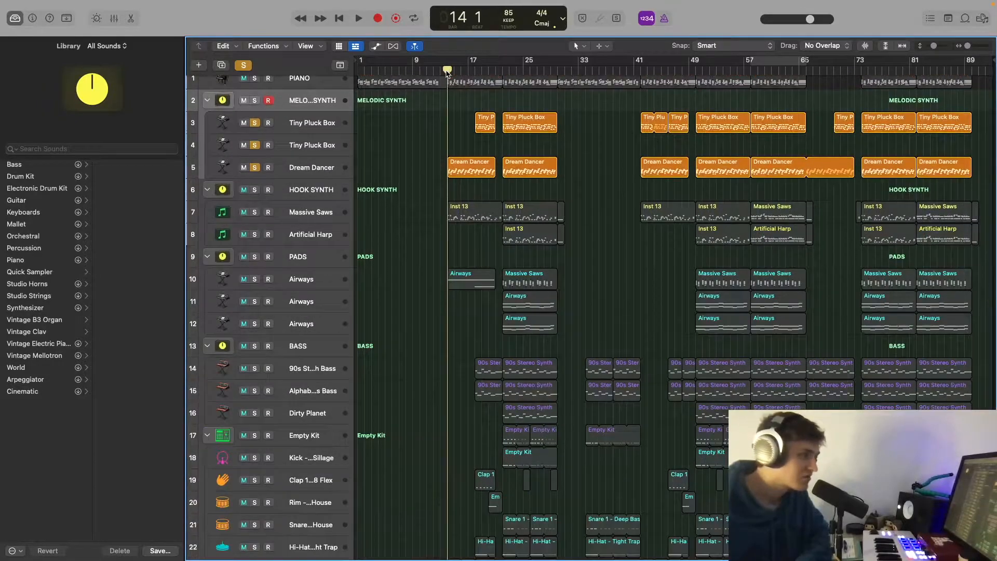
pyautogui.press('super+Right')
pyautogui.press('super+Right')
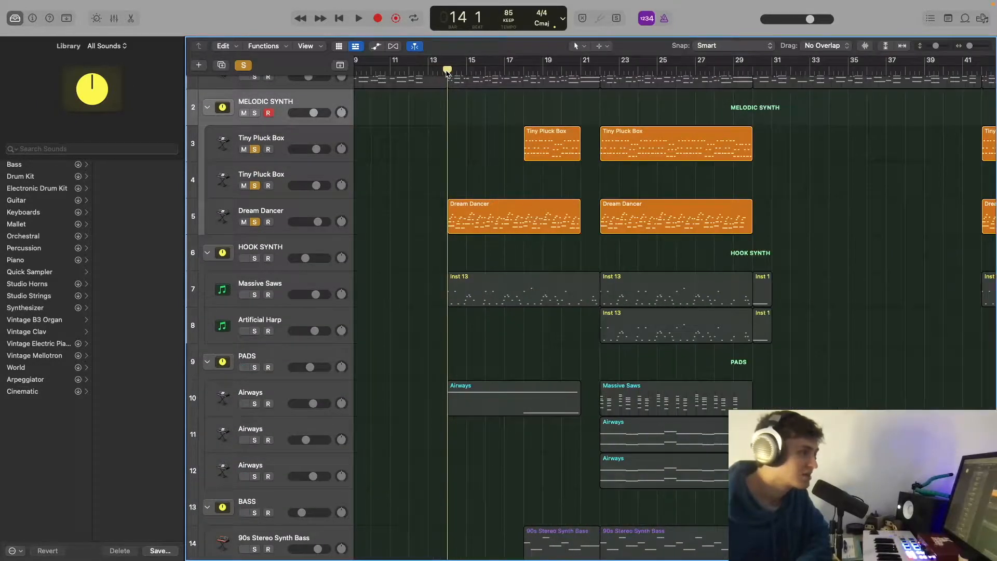
pyautogui.click(310, 206)
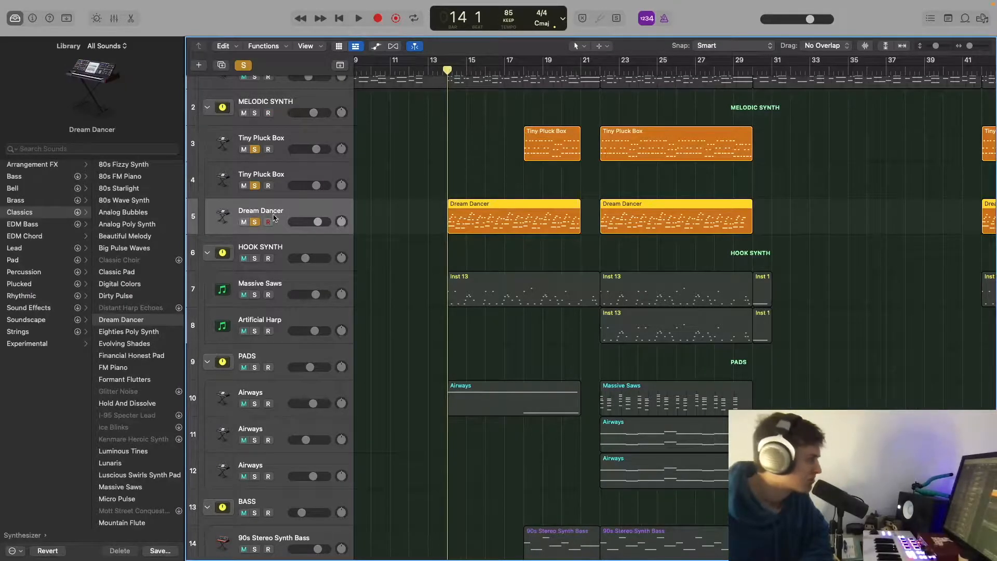
pyautogui.click(30, 213)
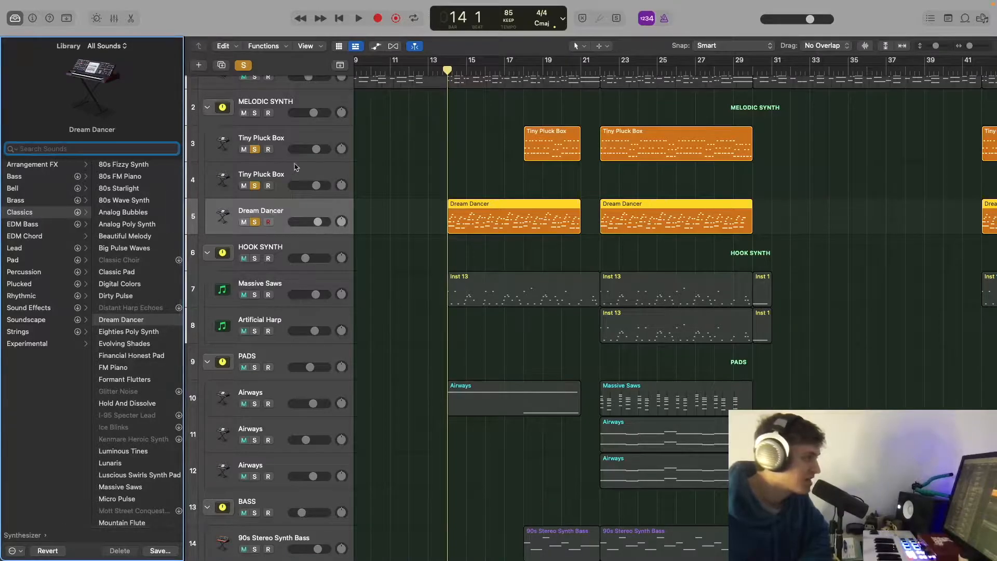
pyautogui.click(297, 140)
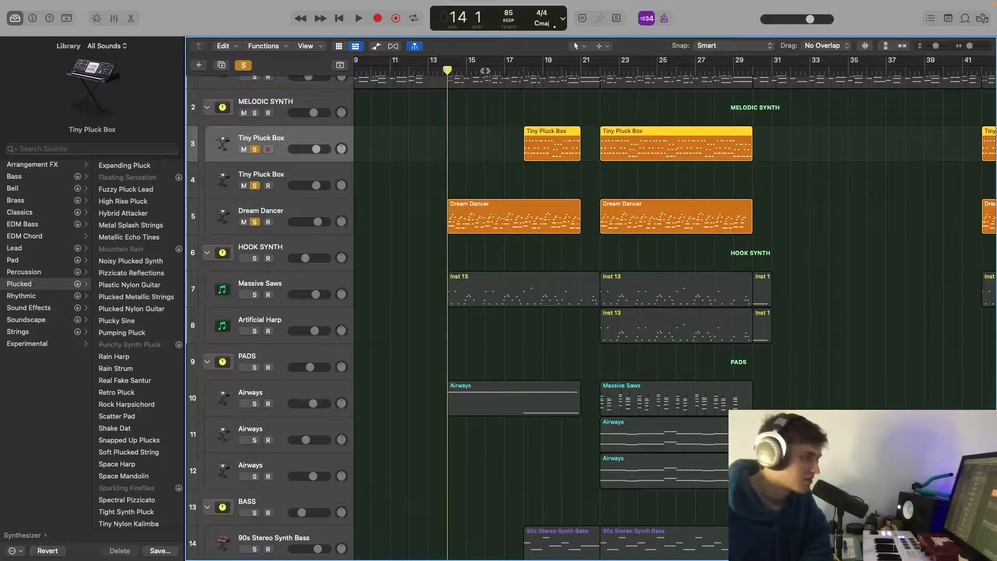
pyautogui.click(525, 72)
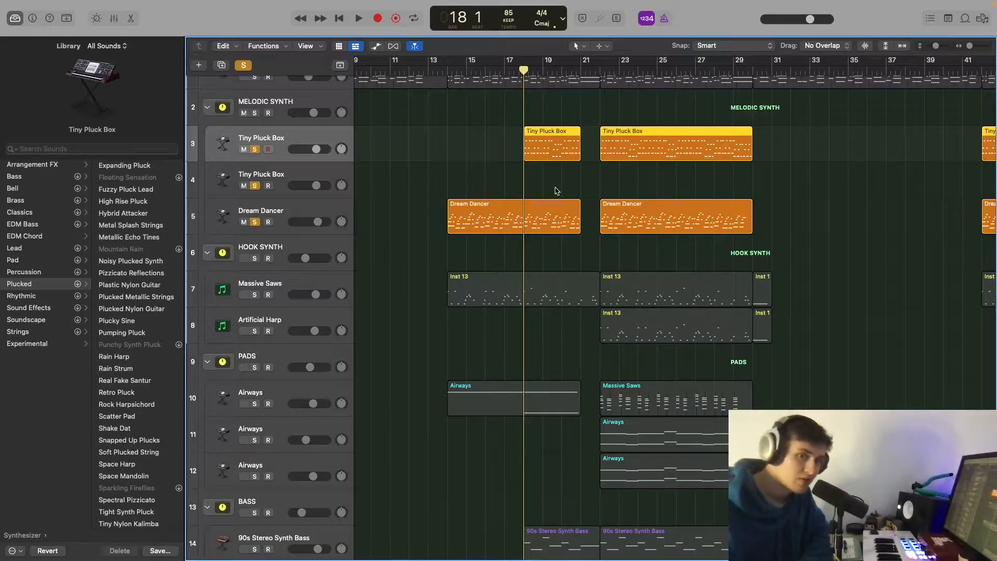
# - Select the Dream Dancer track and play its first region from bar 14
pyautogui.click(448, 72)
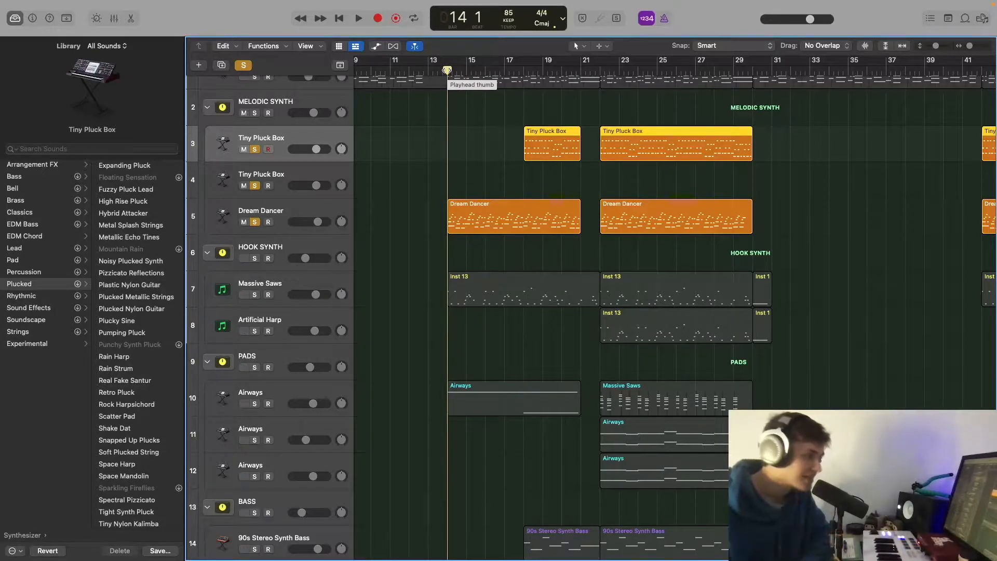
pyautogui.click(294, 210)
pyautogui.press('space')
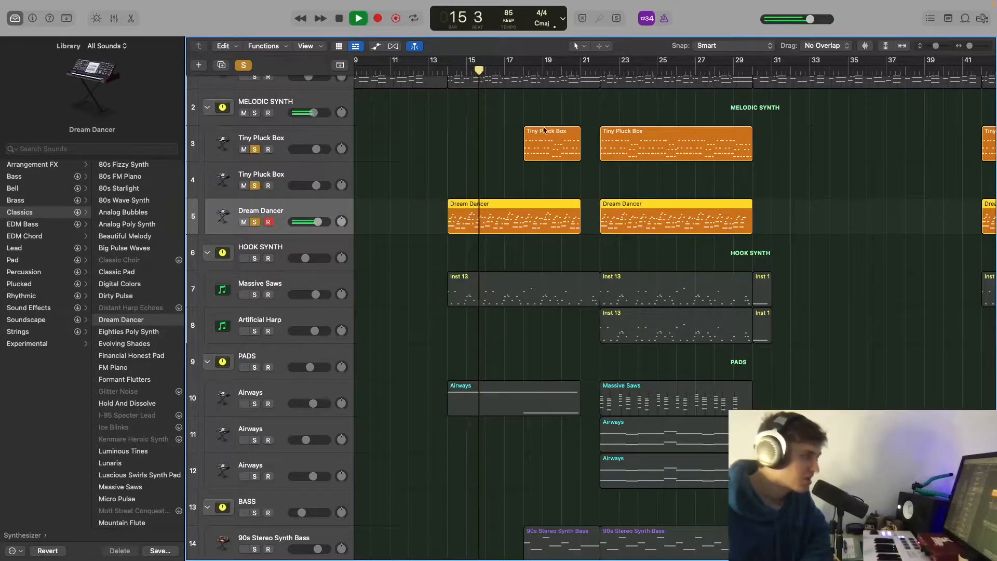
pyautogui.press('space')
# - Remove the Dream Dancer solo and play the Tiny Pluck Box region alone from bar 18
pyautogui.click(522, 70)
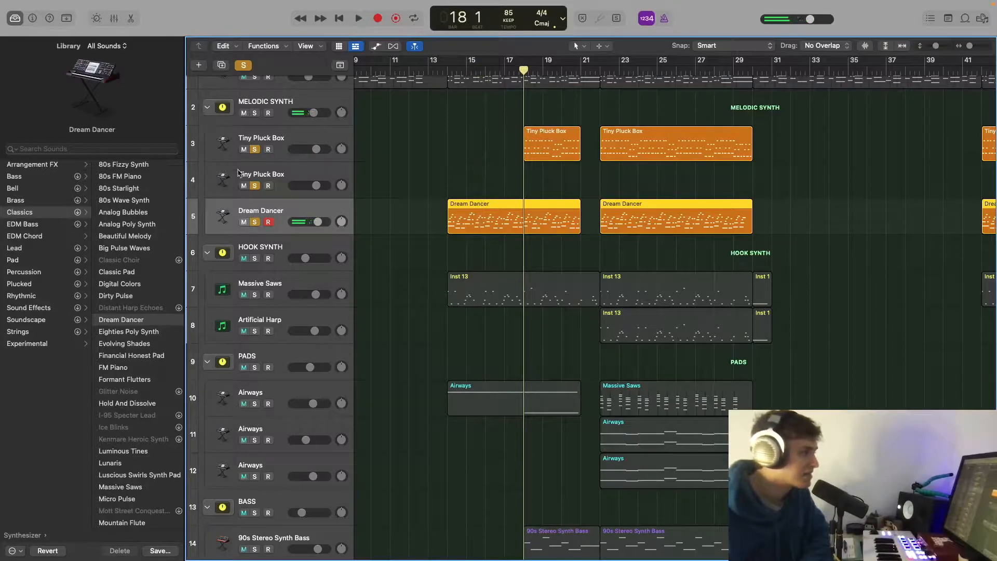
pyautogui.click(254, 222)
pyautogui.press('space')
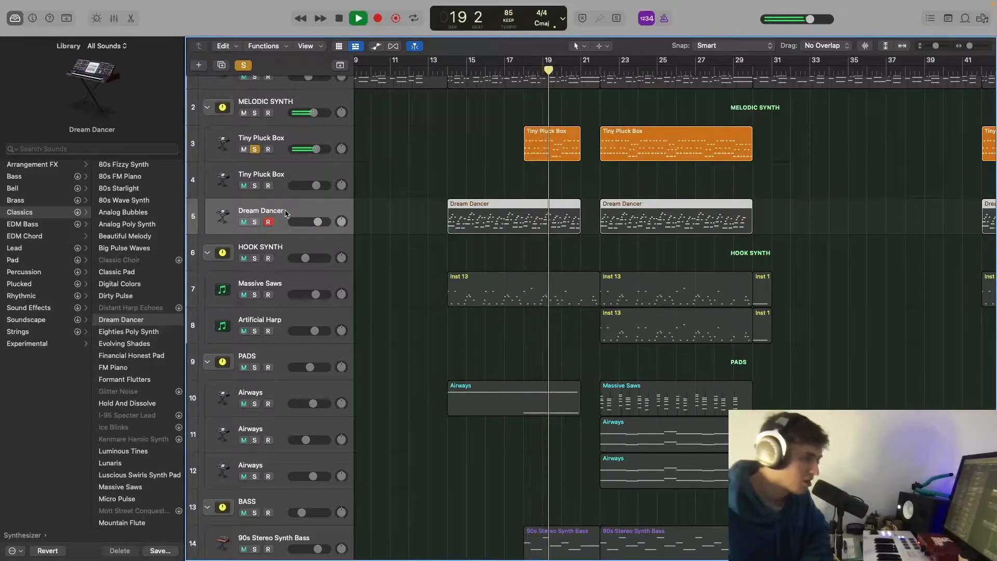
pyautogui.press('space')
# - Solo Dream Dancer again and play it together with Tiny Pluck Box from bar 18
pyautogui.click(520, 68)
pyautogui.click(255, 221)
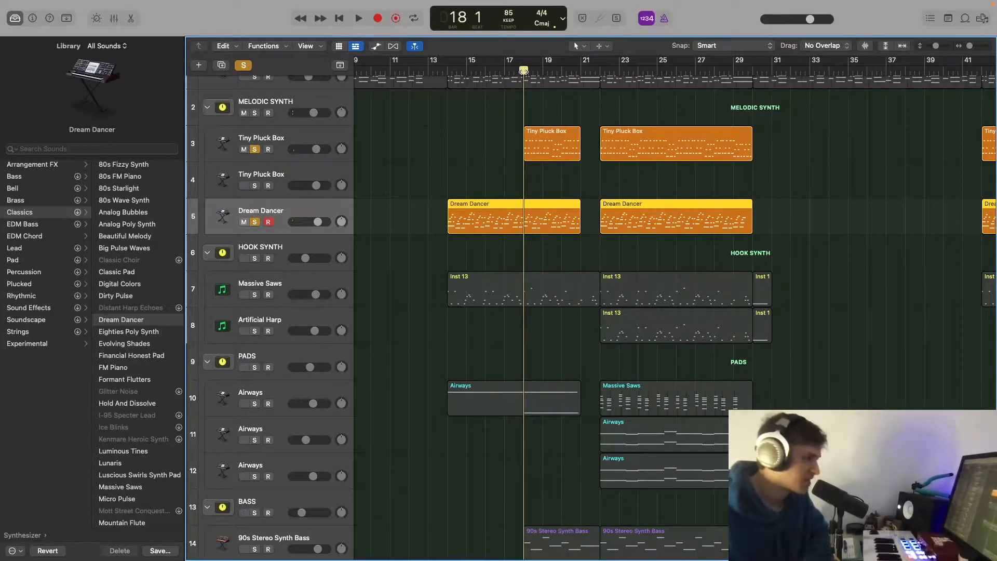
pyautogui.press('space')
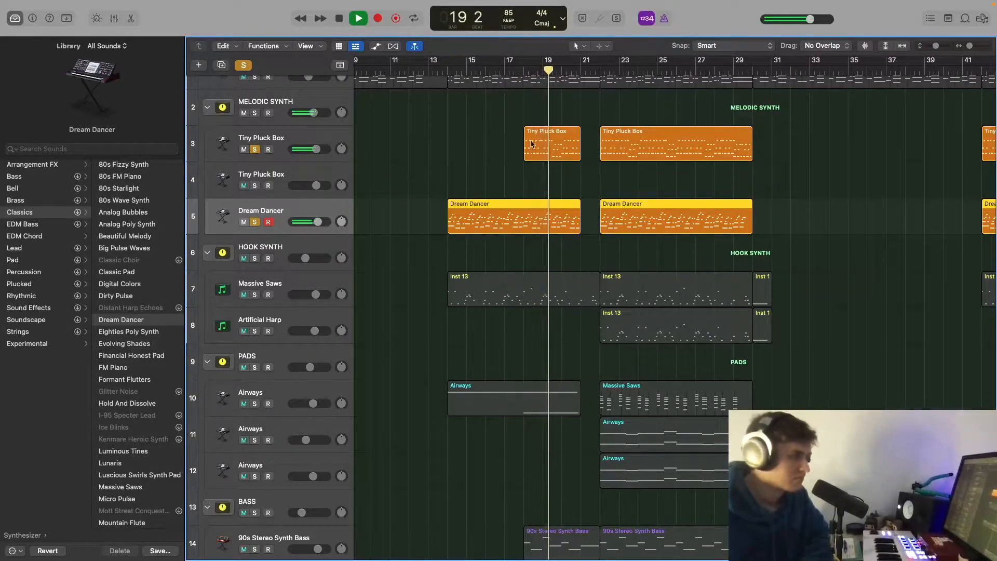
pyautogui.scroll(1, 534, 141)
pyautogui.press('space')
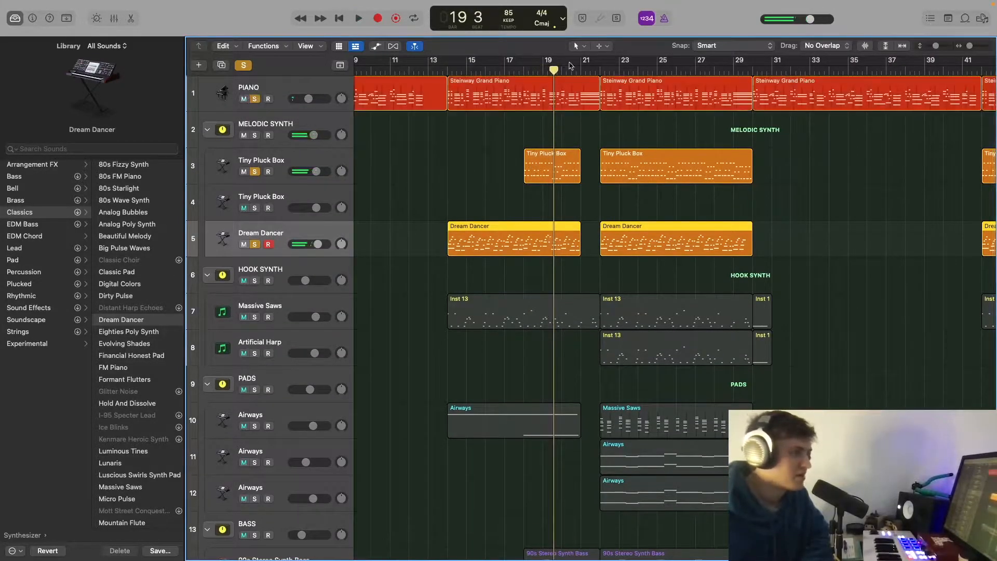
# - Play the soloed piano, Tiny Pluck Box and Dream Dancer together from bar 18
pyautogui.click(523, 71)
pyautogui.press('space')
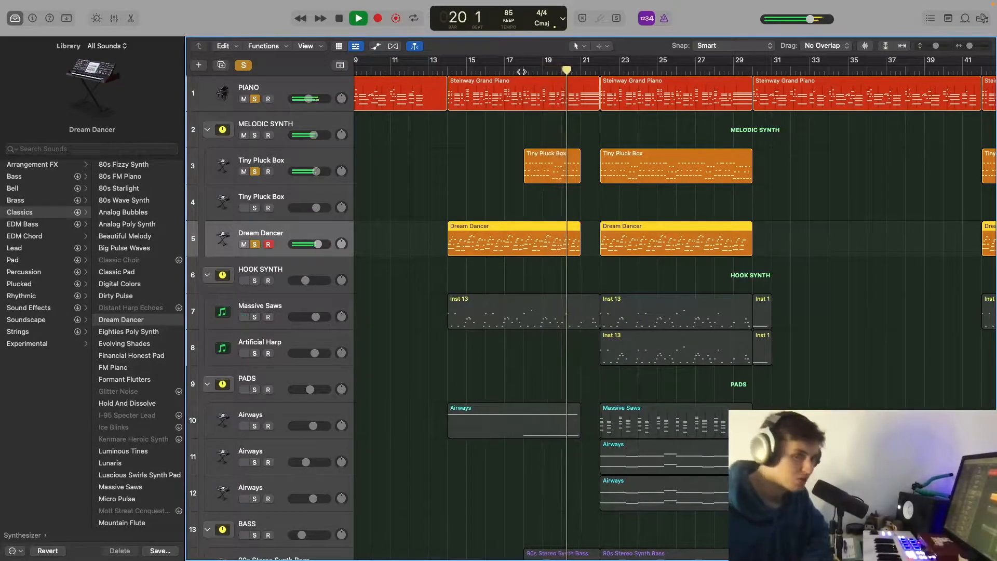
pyautogui.press('space')
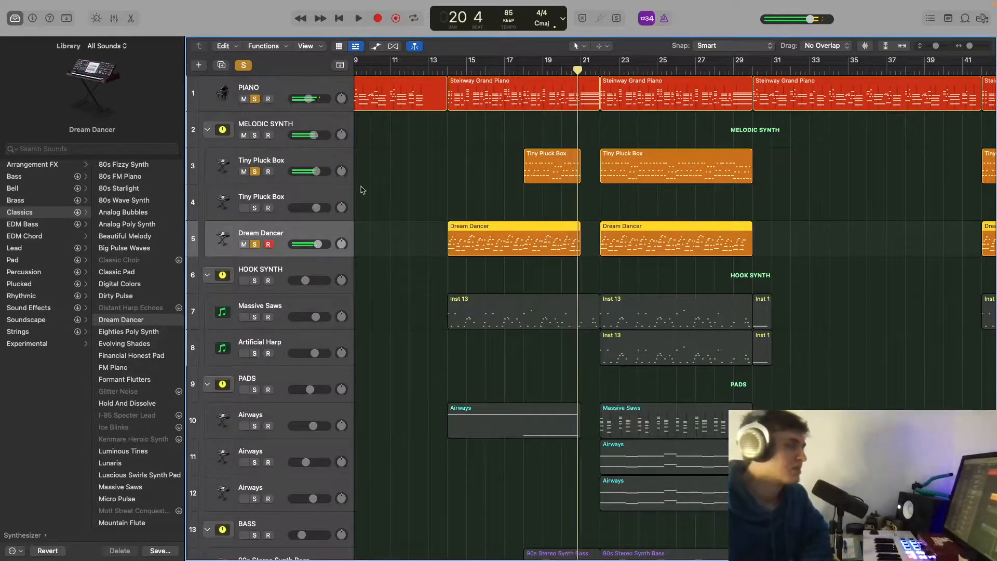
# - Clear all solos, place the playhead at bar 14, and solo the Massive Saws track in the HOOK SYNTH stack
pyautogui.click(243, 65)
pyautogui.scroll(-4, 308, 179)
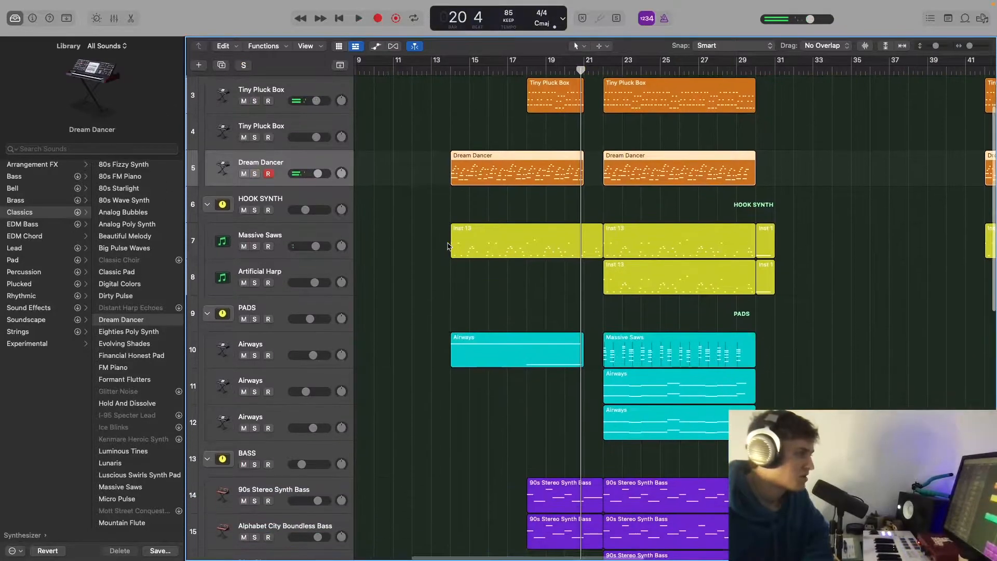
pyautogui.click(452, 73)
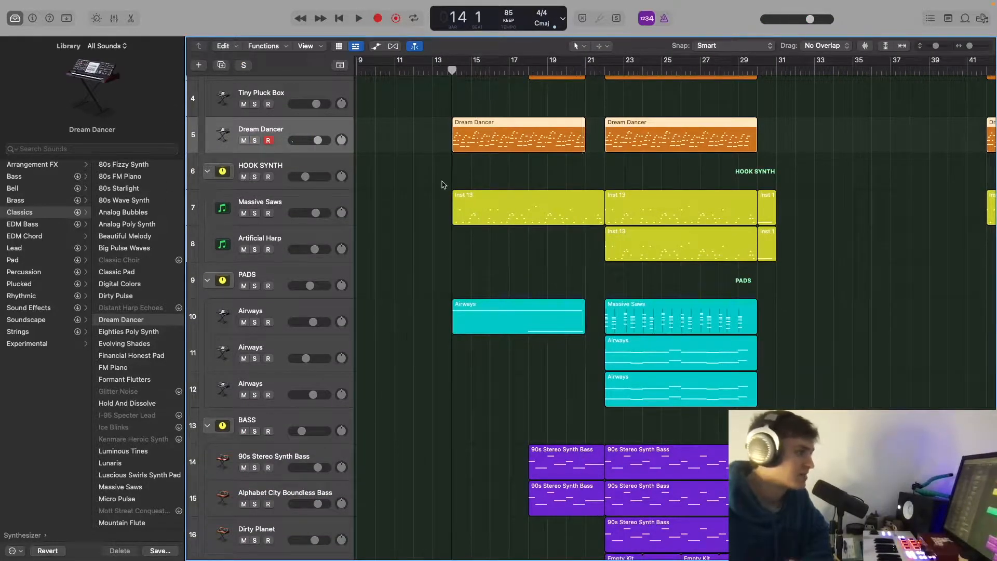
pyautogui.click(254, 213)
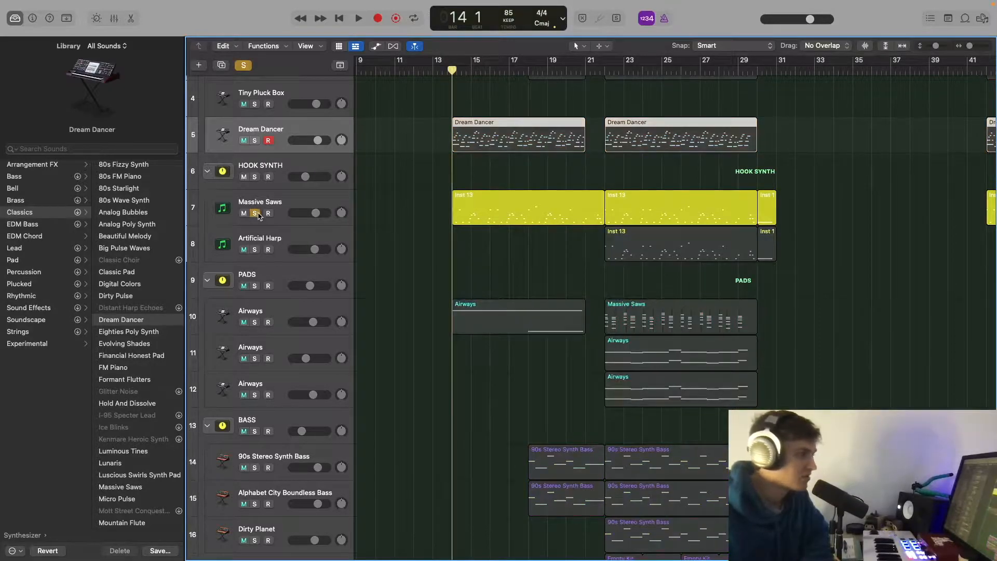
# - Open the Massive Saws track's Kontakt instrument from the mixer, examine its Glaze sound settings, and close the plug-in window
pyautogui.click(312, 204)
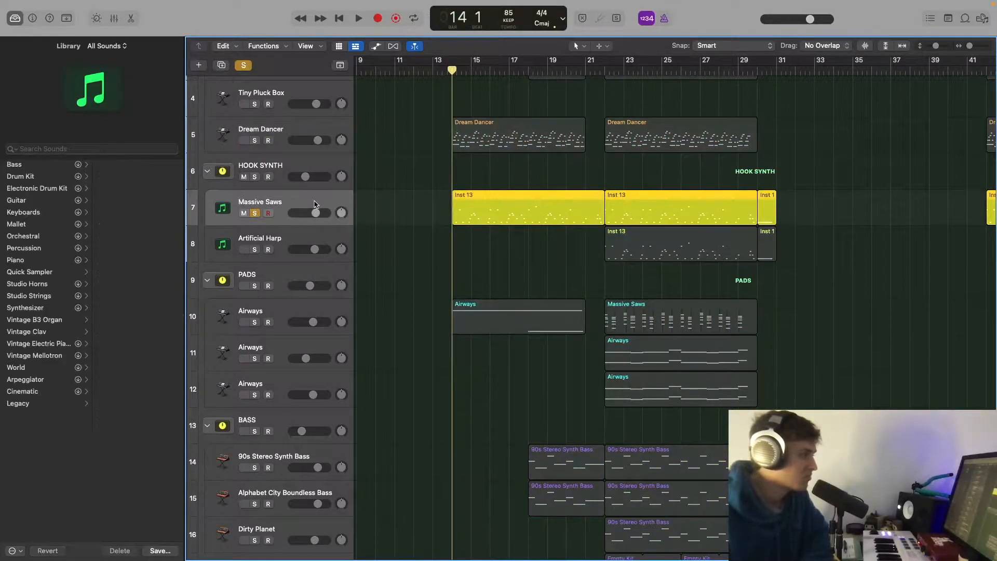
pyautogui.press('x')
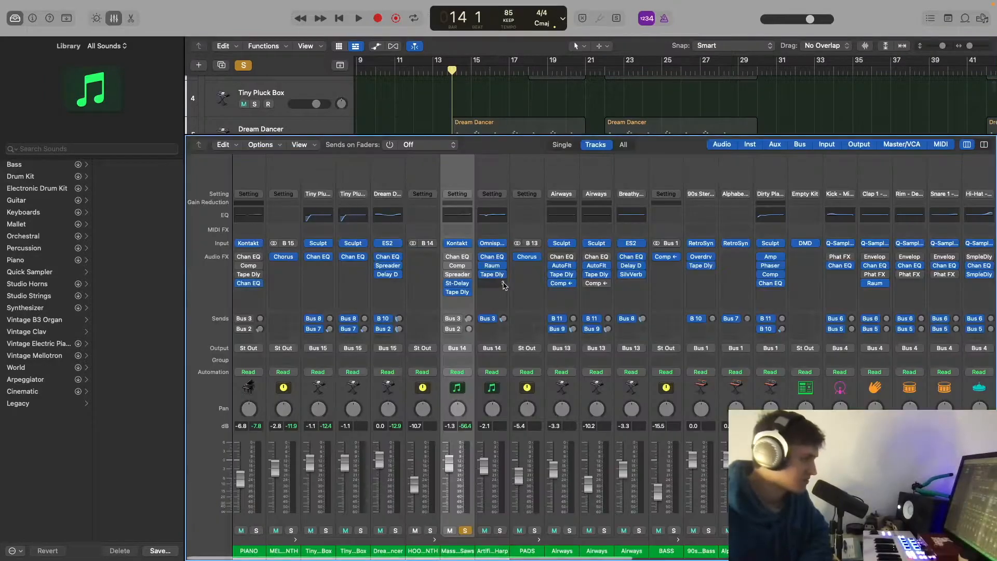
pyautogui.click(457, 243)
pyautogui.scroll(-5, 679, 312)
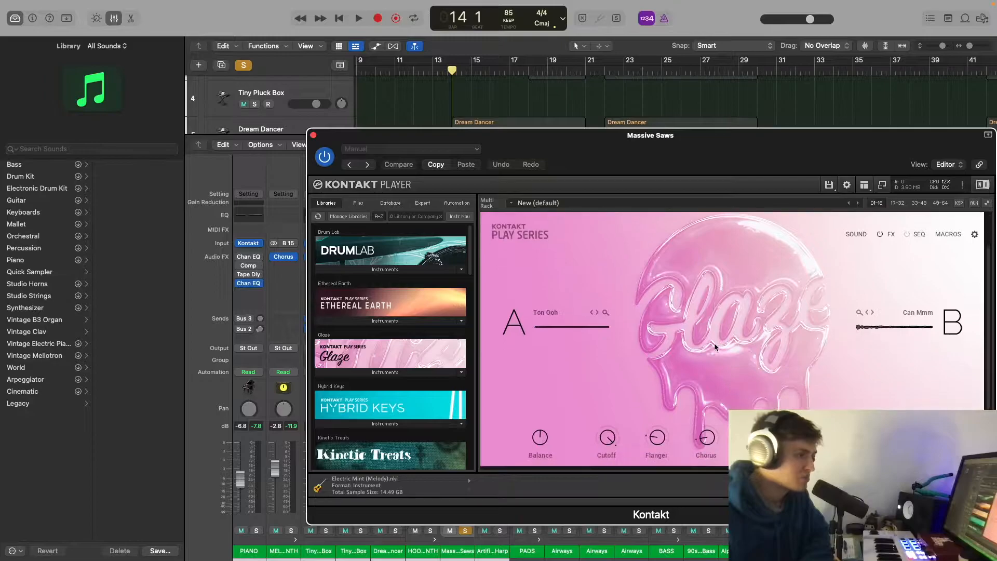
pyautogui.scroll(2, 675, 332)
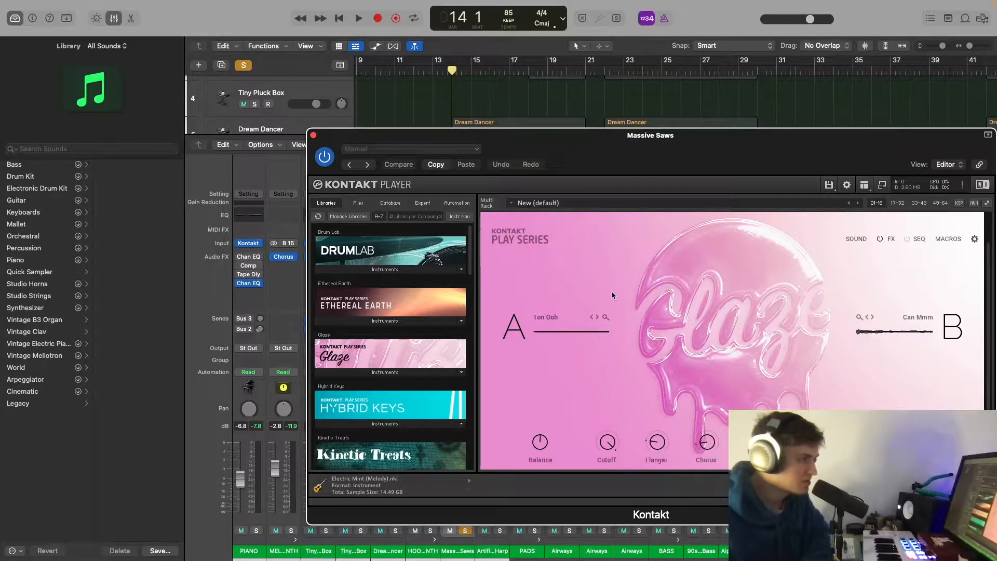
pyautogui.scroll(-1, 612, 291)
pyautogui.scroll(1, 605, 302)
pyautogui.scroll(-1, 576, 324)
pyautogui.scroll(-2, 574, 326)
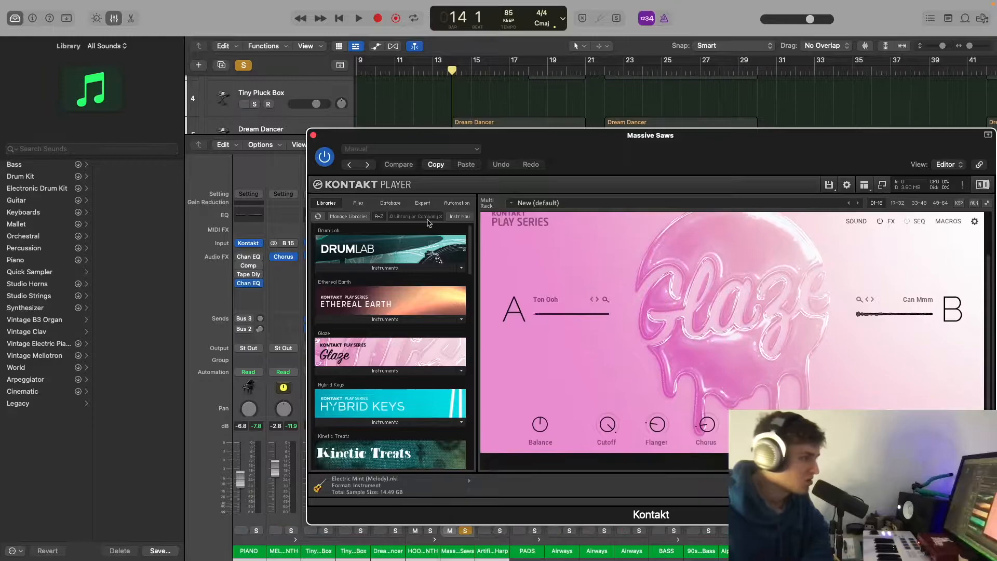
pyautogui.click(313, 136)
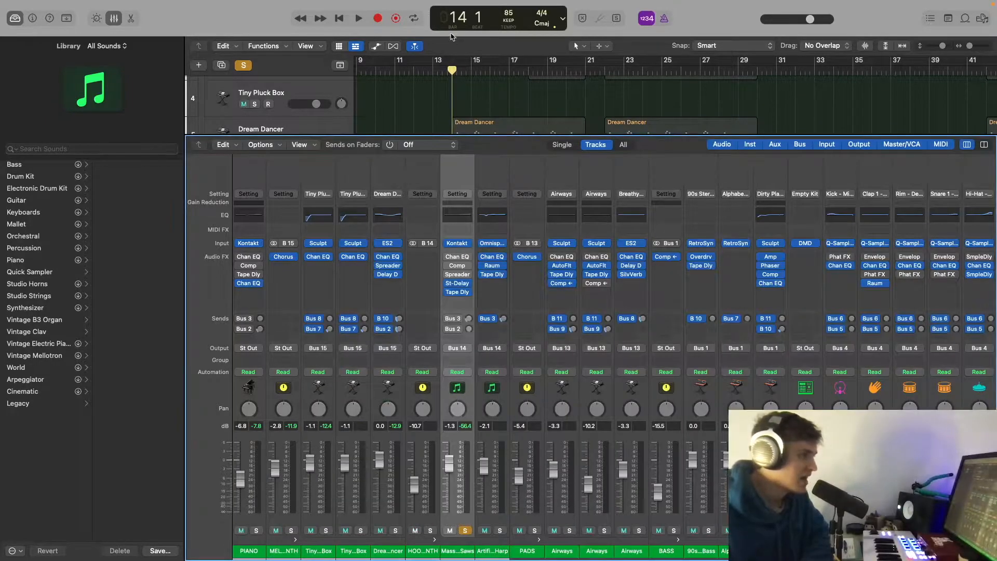
# - Play the soloed Massive Saws track from bar 14 and close the mixer to show its regions
pyautogui.press('space')
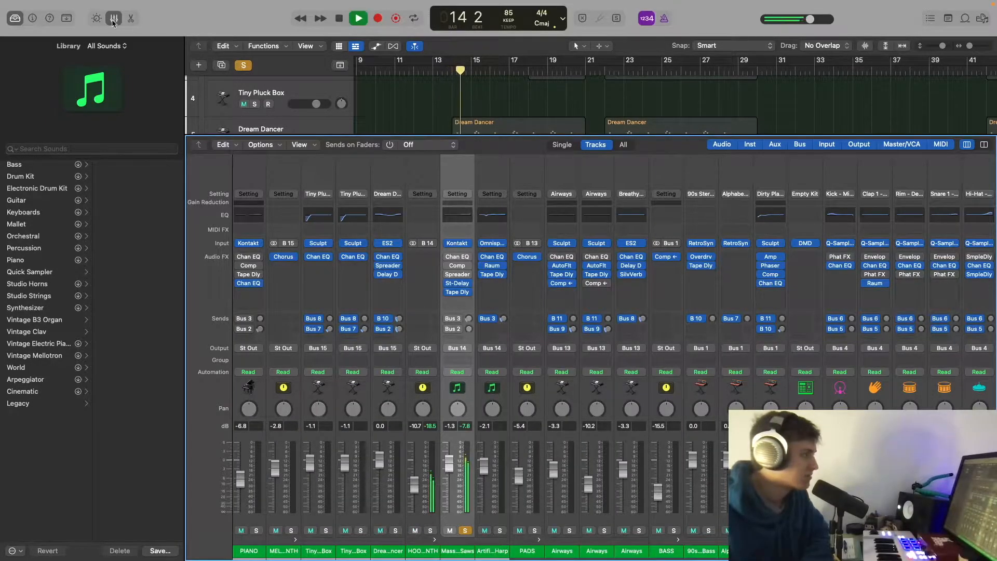
pyautogui.press('x')
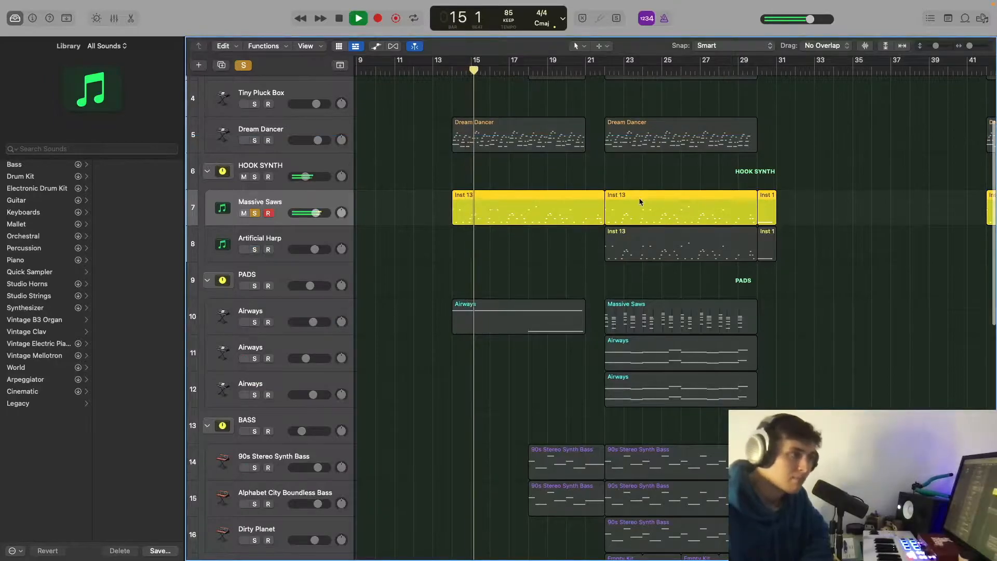
pyautogui.press('space')
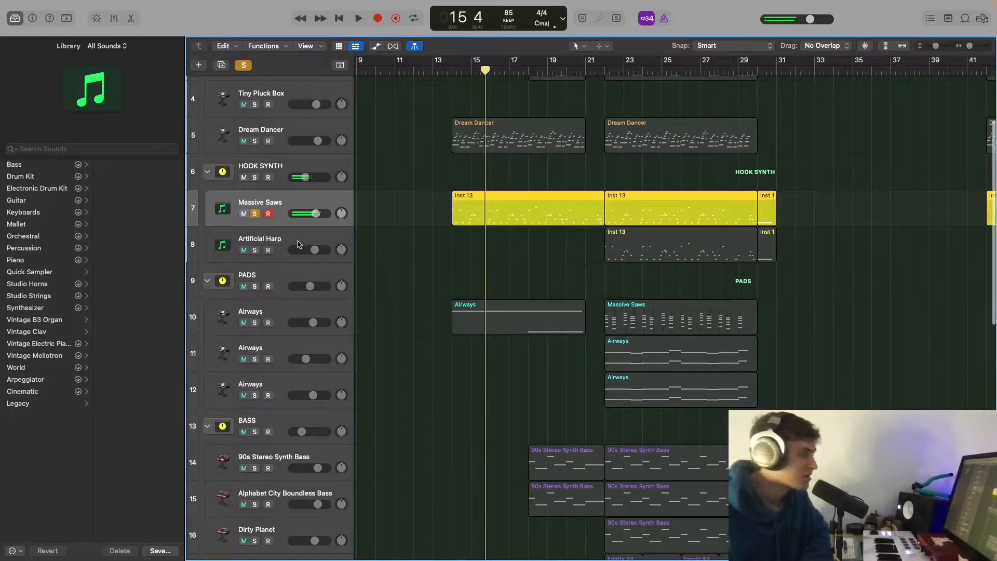
# - Solo the Artificial Harp track together with Massive Saws and play from bar 19
pyautogui.click(303, 238)
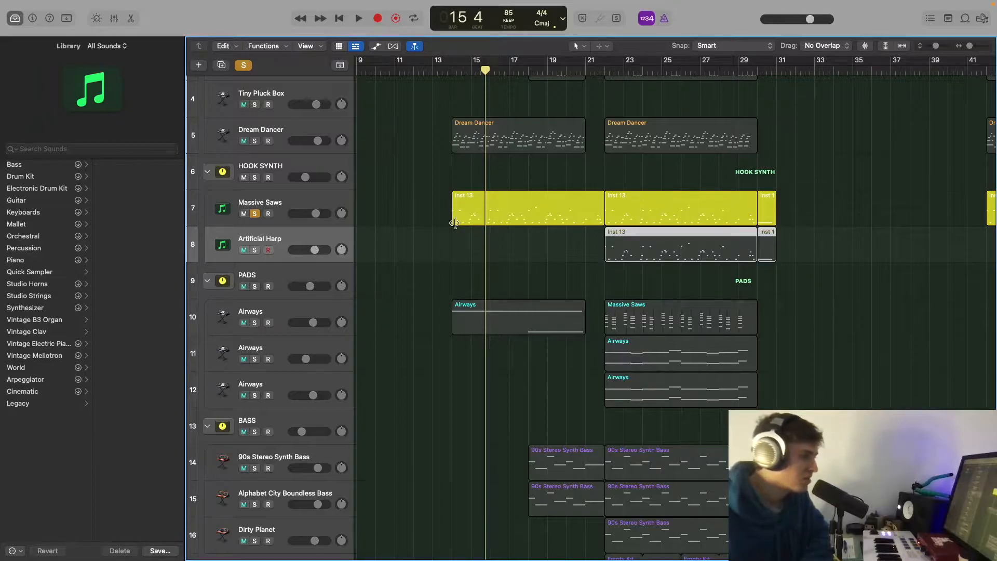
pyautogui.click(257, 251)
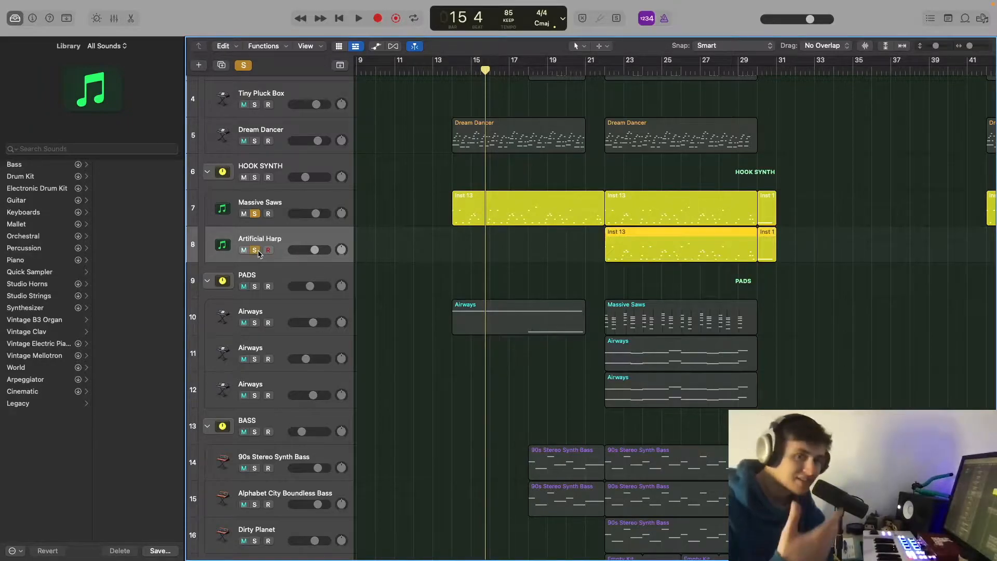
pyautogui.click(552, 71)
pyautogui.press('space')
pyautogui.press('space')
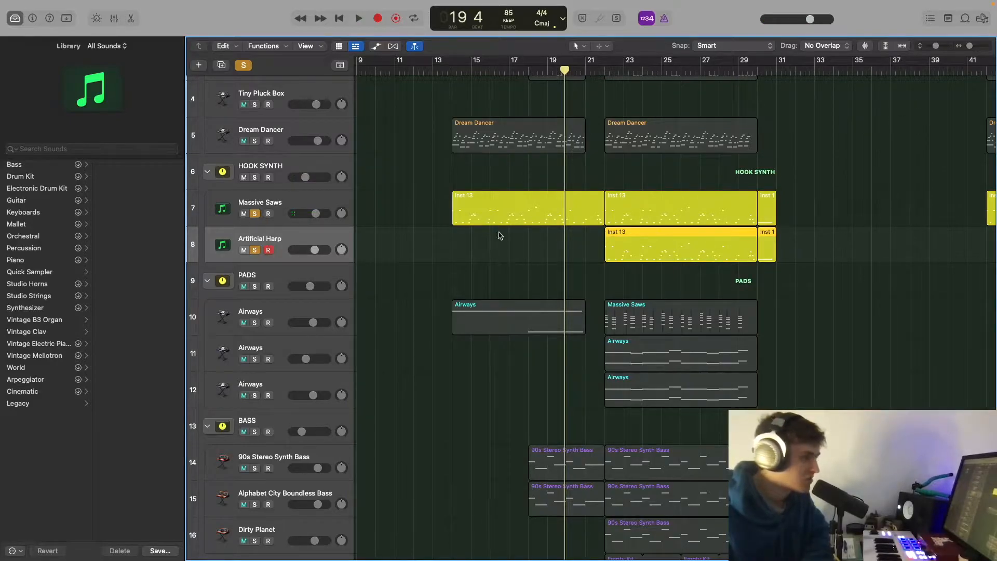
# - Place the playhead at bar 22, examine Artificial Harp's Omnisphere patch from the mixer, and close the plug-in and mixer
pyautogui.click(605, 72)
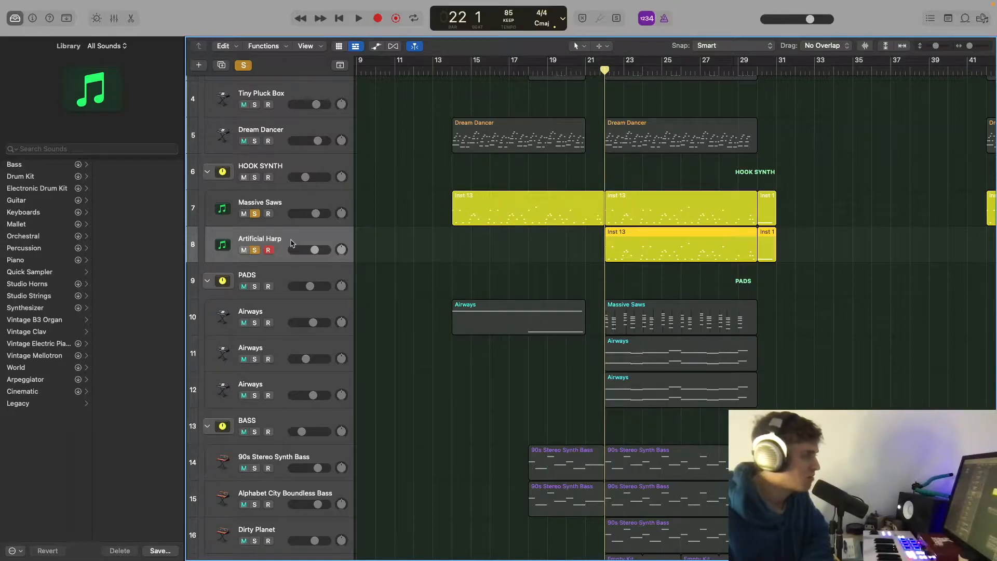
pyautogui.press('x')
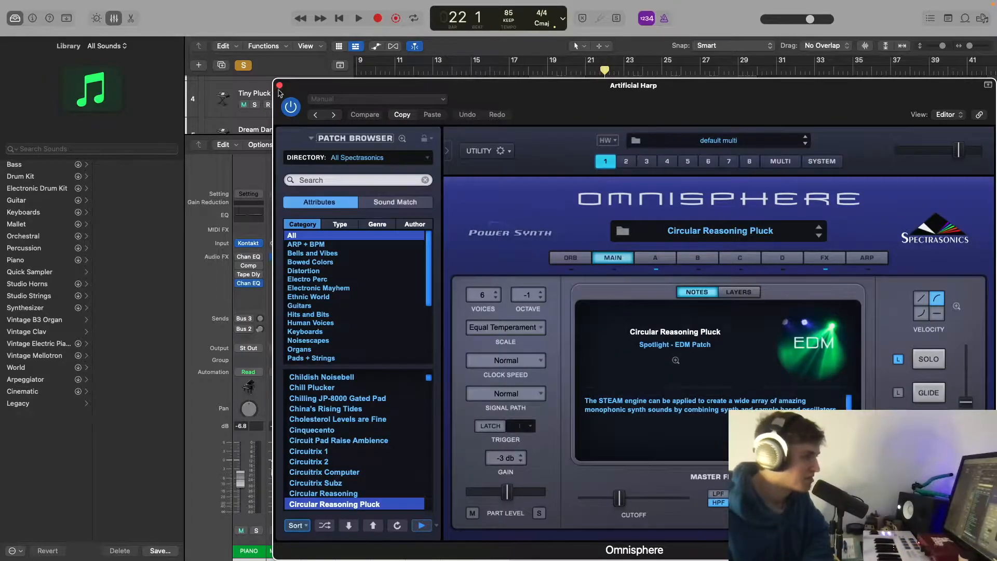
pyautogui.click(280, 86)
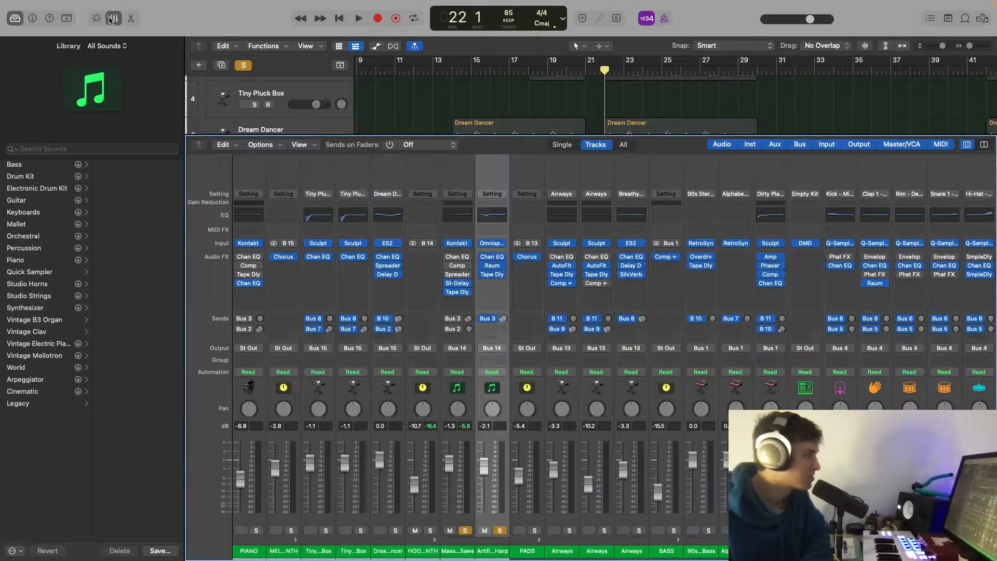
pyautogui.click(113, 18)
# - Unsolo Massive Saws and play Artificial Harp alone from bar 22
pyautogui.click(254, 214)
pyautogui.press('space')
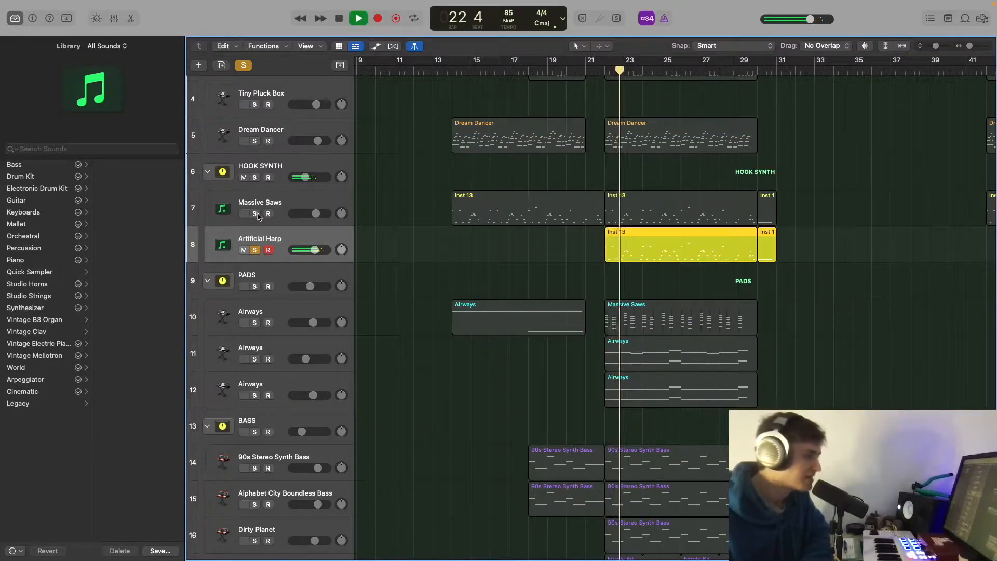
pyautogui.press('space')
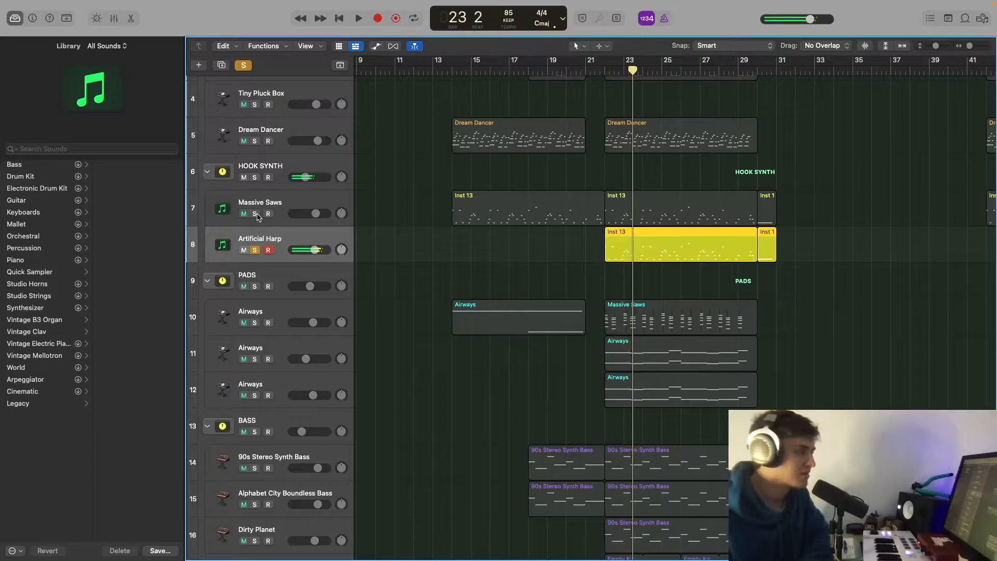
# - Solo Massive Saws again and play it together with Artificial Harp from bar 22
pyautogui.click(255, 213)
pyautogui.click(608, 72)
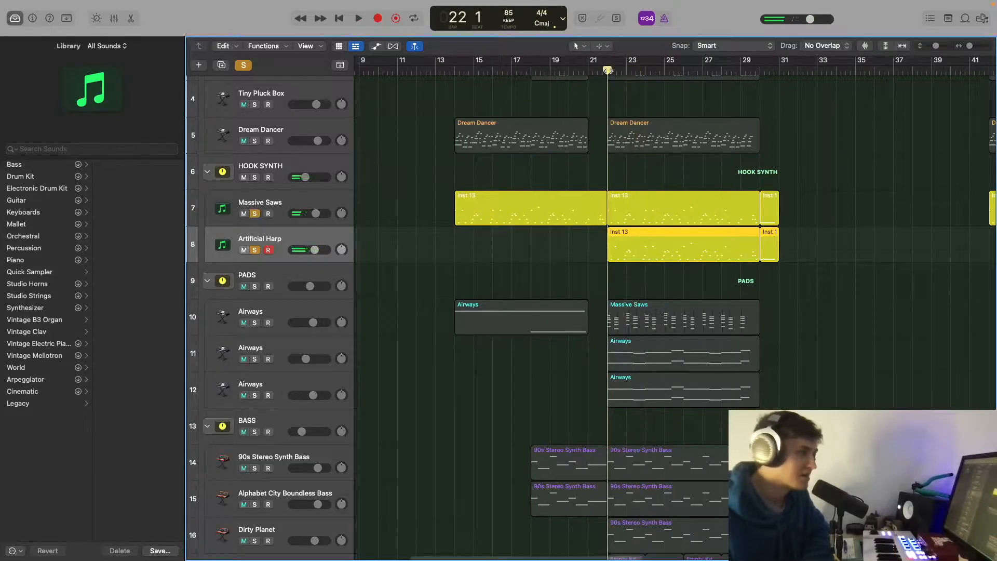
pyautogui.press('space')
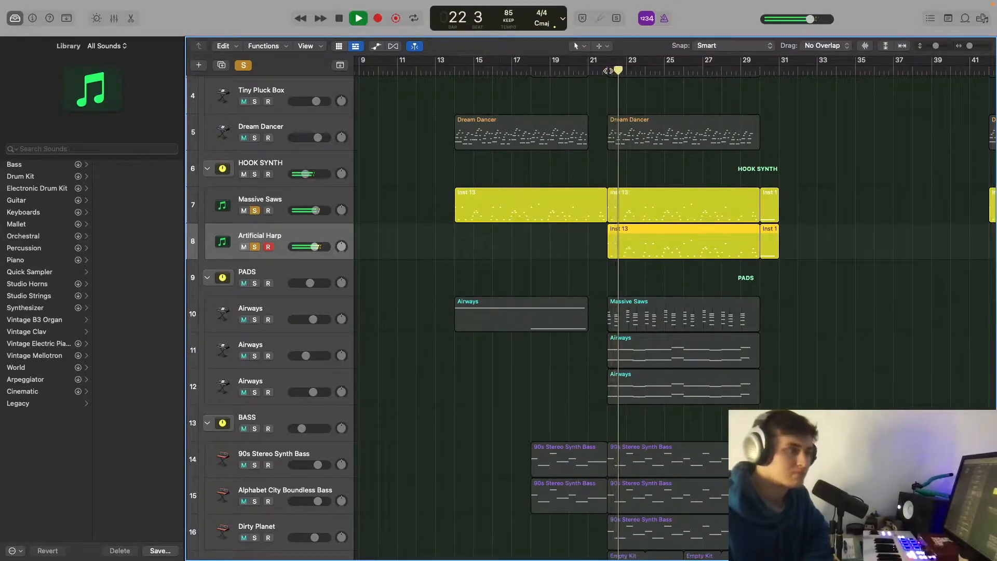
pyautogui.scroll(-2, 524, 219)
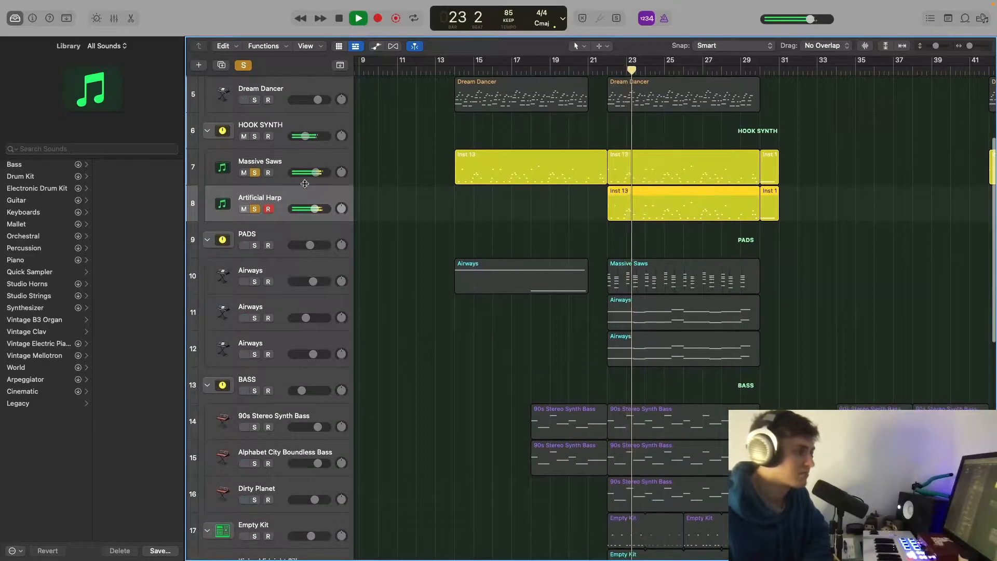
pyautogui.press('space')
# - Add the MELODIC SYNTH stack and PIANO to the solos and play everything with the hook synths from bar 22
pyautogui.scroll(4, 284, 137)
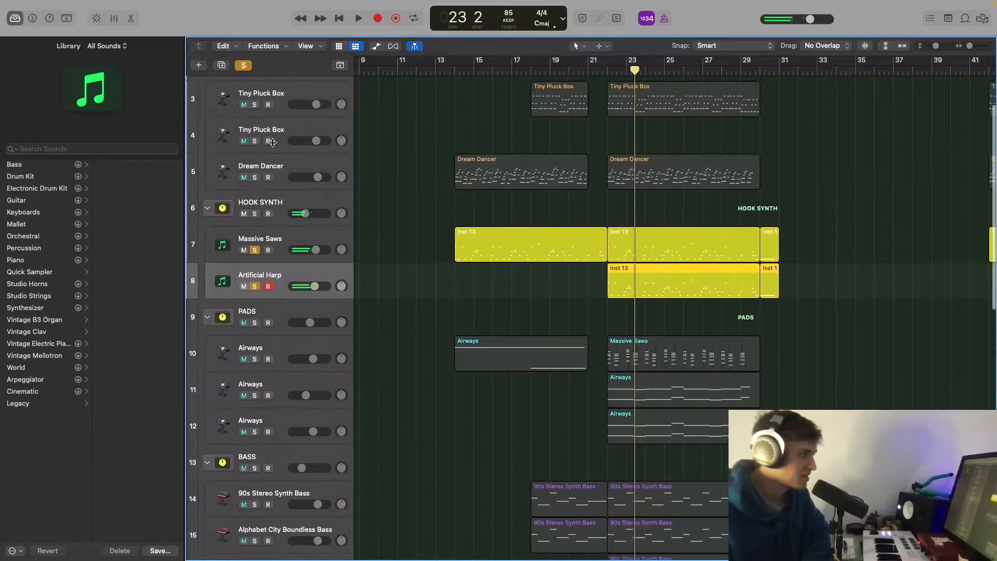
pyautogui.moveTo(255, 177); pyautogui.dragTo(254, 105)
pyautogui.scroll(4, 287, 128)
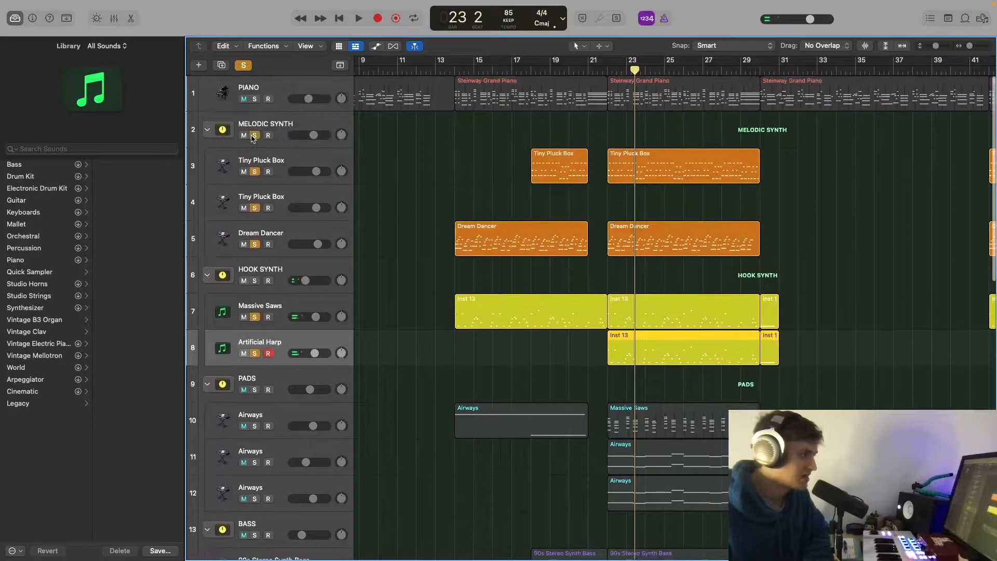
pyautogui.click(254, 99)
pyautogui.moveTo(630, 76); pyautogui.dragTo(603, 70)
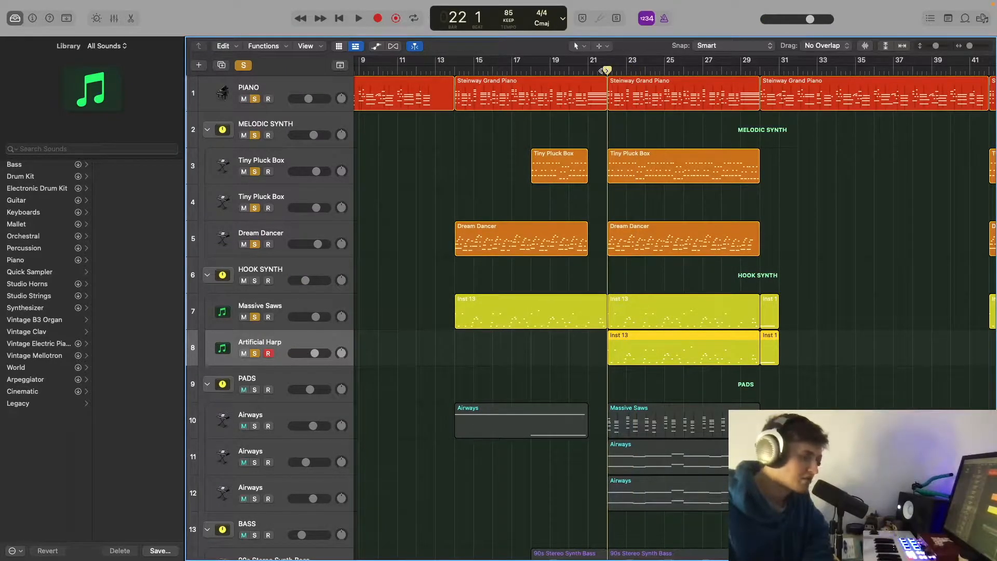
pyautogui.press('space')
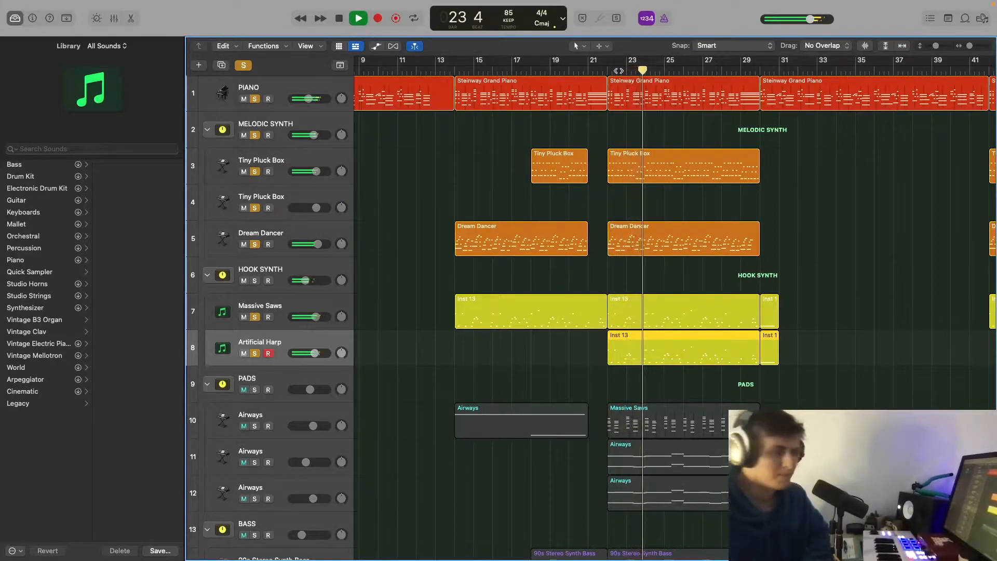
pyautogui.press('space')
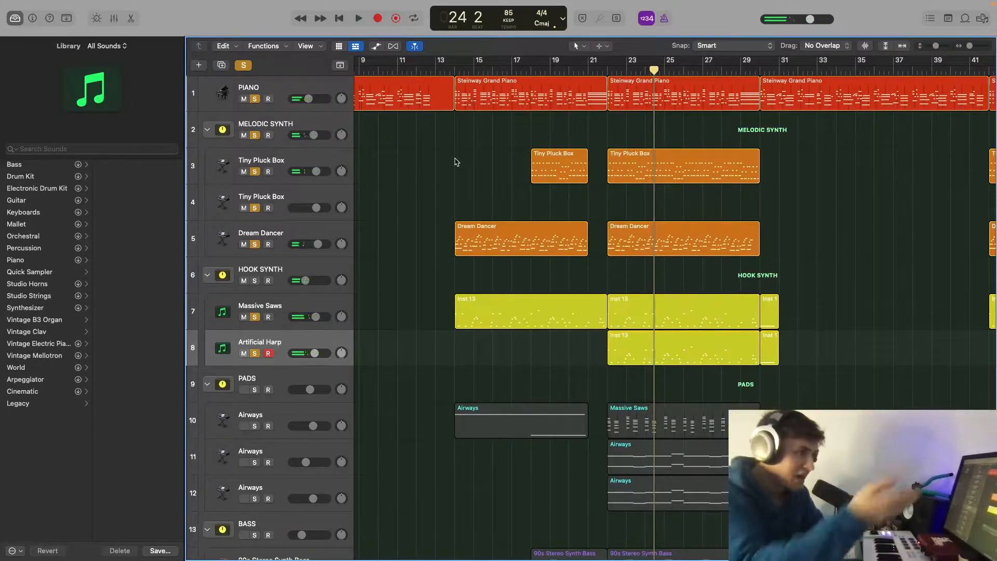
# - Clear all solos and solo the three Airways tracks in the PADS stack
pyautogui.scroll(-2, 514, 170)
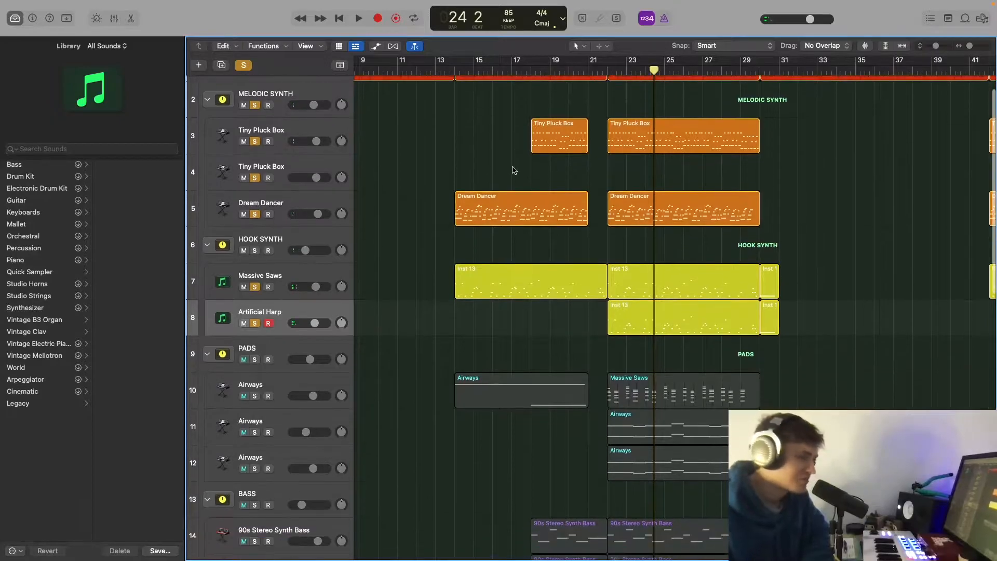
pyautogui.scroll(-13, 540, 161)
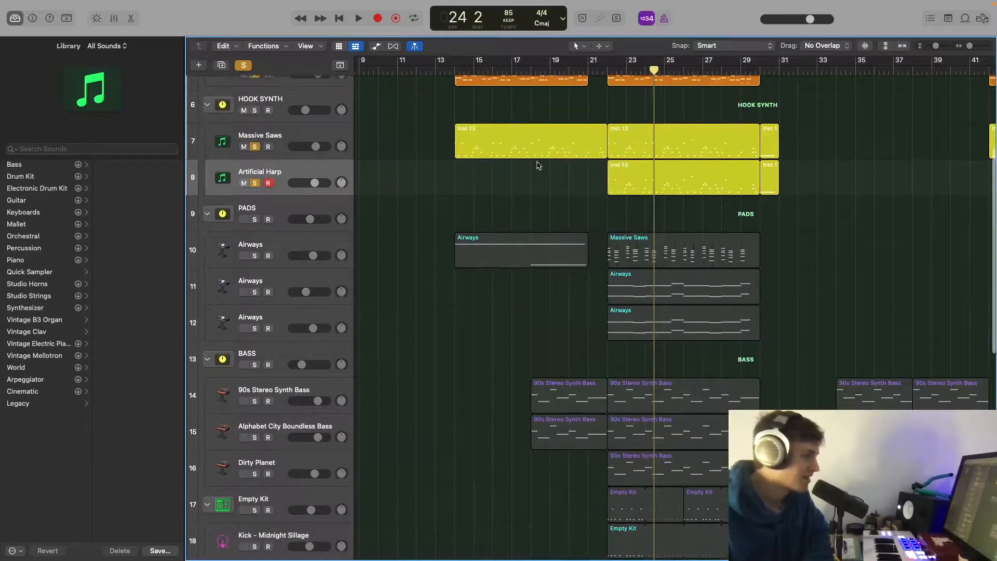
pyautogui.click(255, 151)
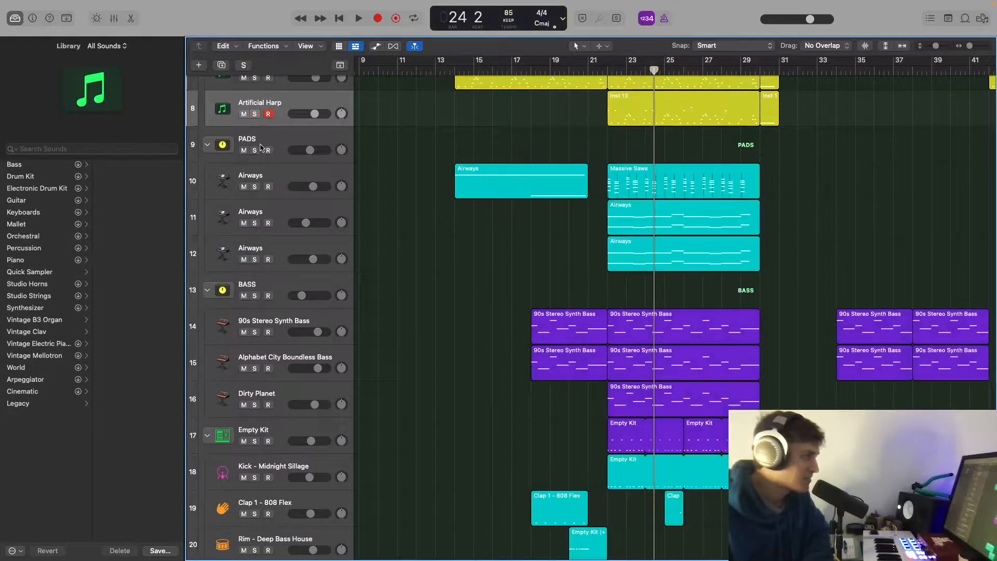
pyautogui.moveTo(254, 186); pyautogui.dragTo(255, 259)
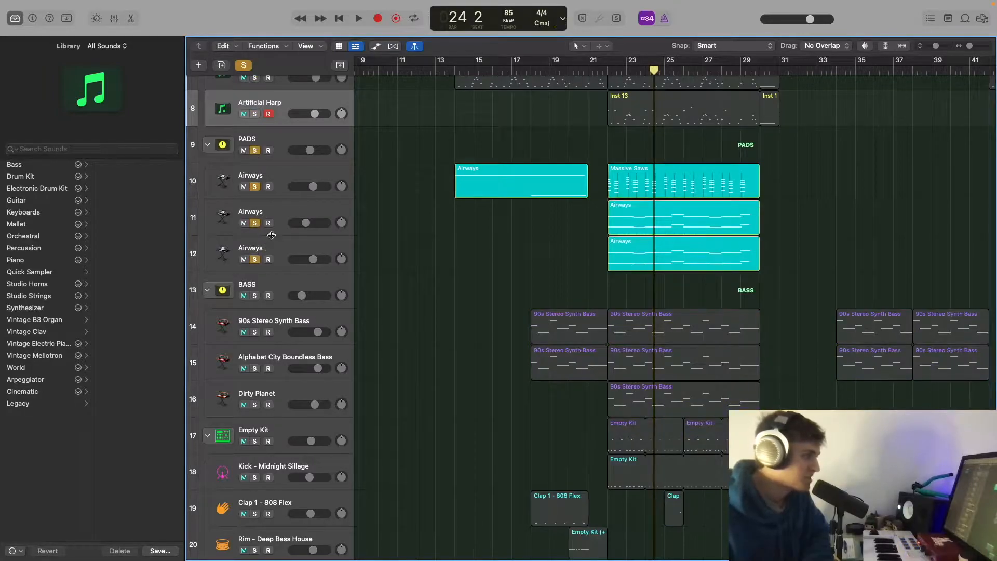
# - Select the PADS stack and view its channel strip in the mixer, closing the mixer when done
pyautogui.click(293, 142)
pyautogui.press('x')
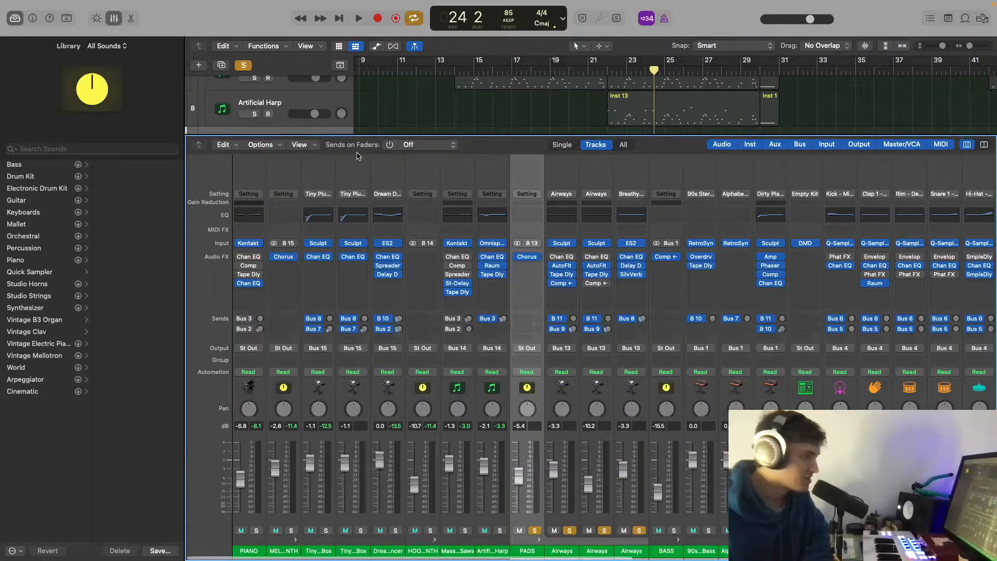
pyautogui.click(116, 23)
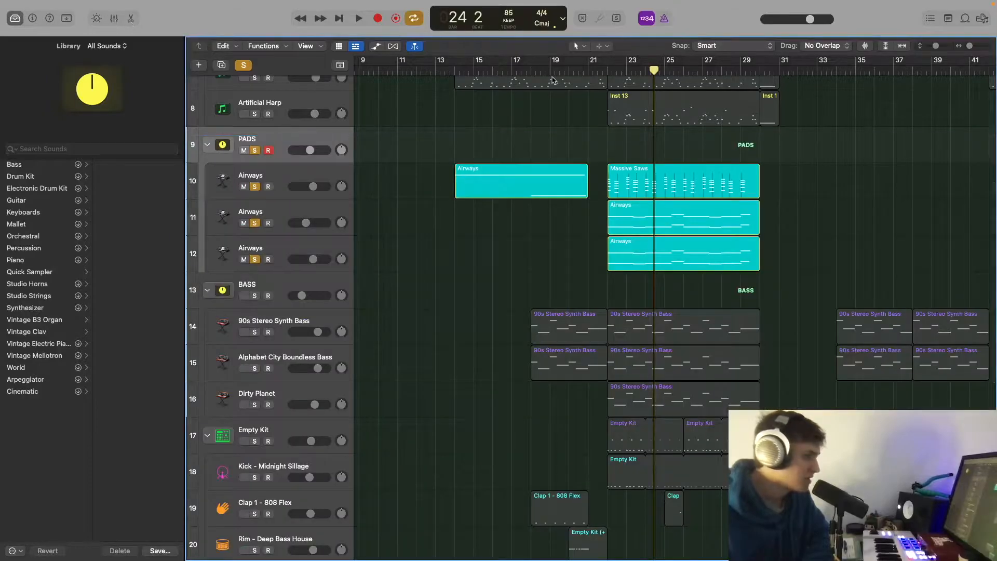
# - Play the soloed pads, stop playback, and place the playhead at bar 58
pyautogui.click(615, 69)
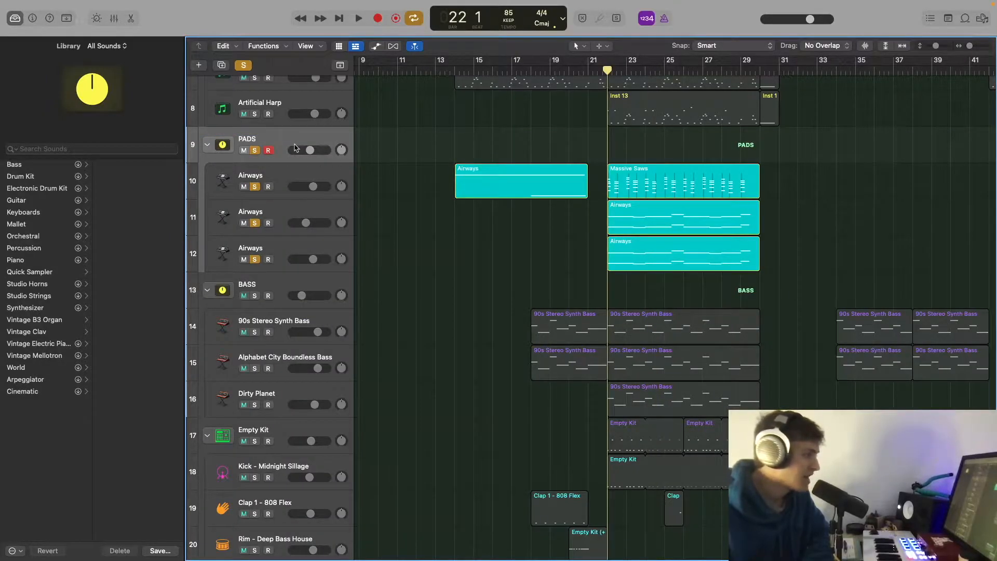
pyautogui.press('space')
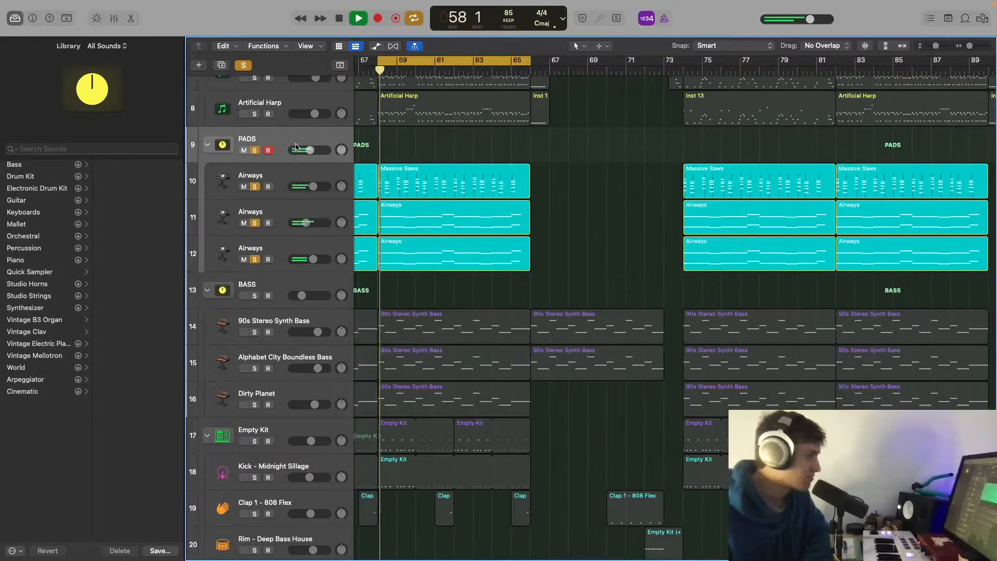
pyautogui.click(508, 69)
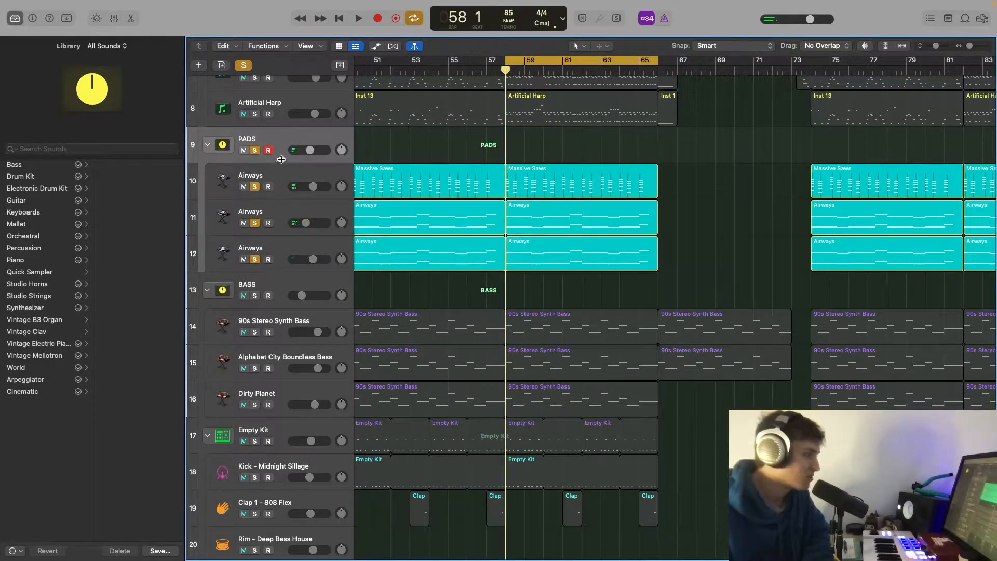
# - Check the library patches of the second, third and first Airways tracks, and play the pads from bar 58
pyautogui.click(250, 212)
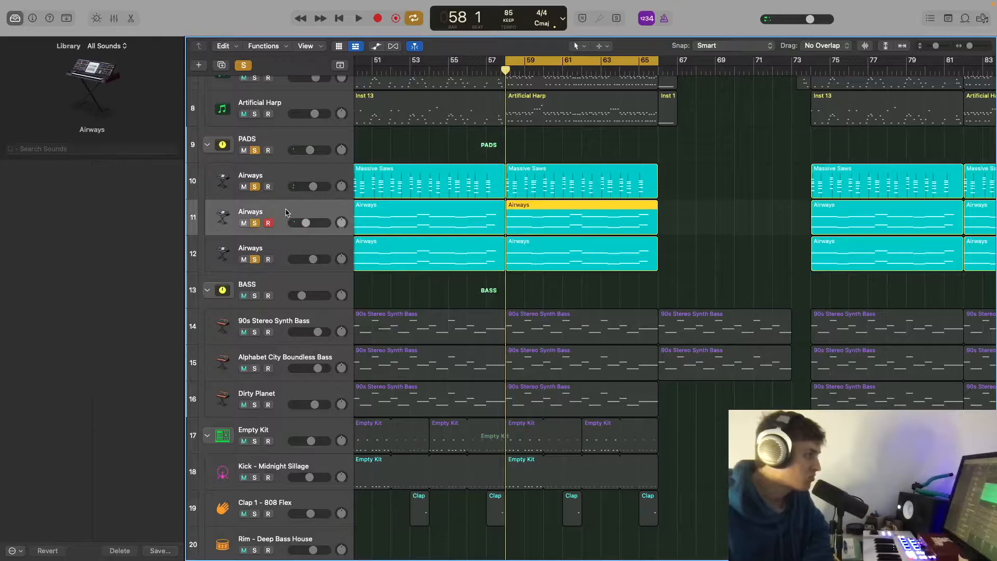
pyautogui.click(287, 245)
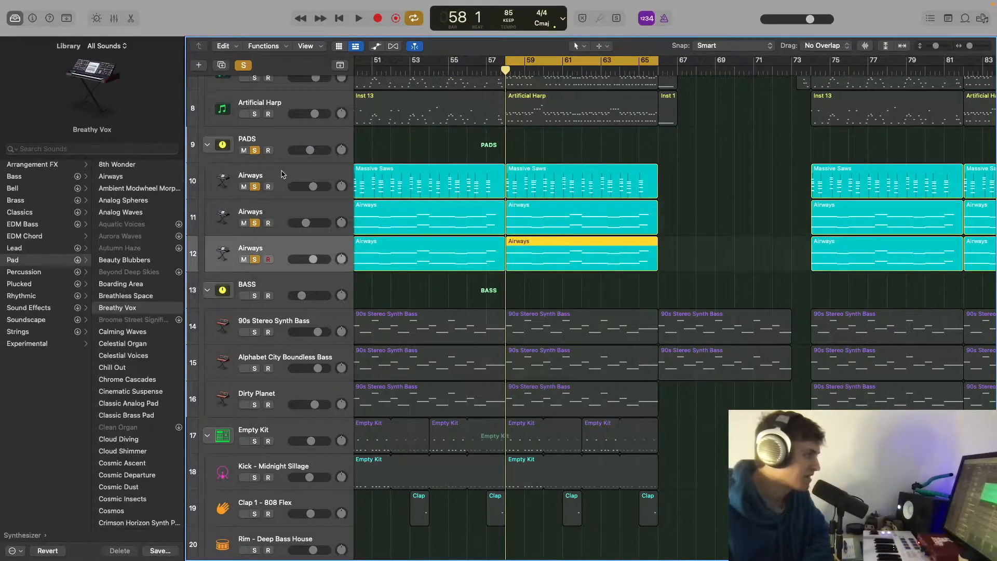
pyautogui.click(283, 179)
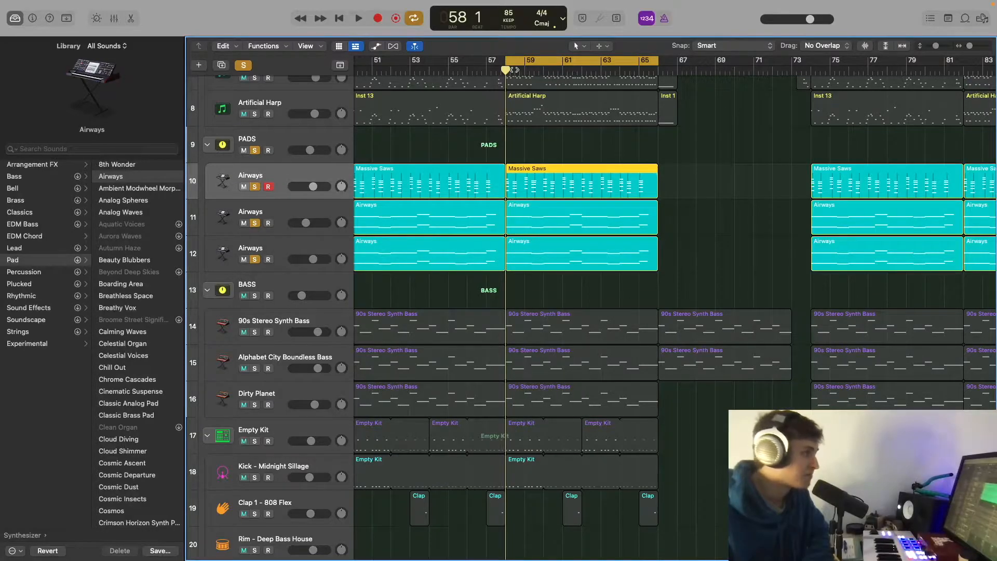
pyautogui.press('space')
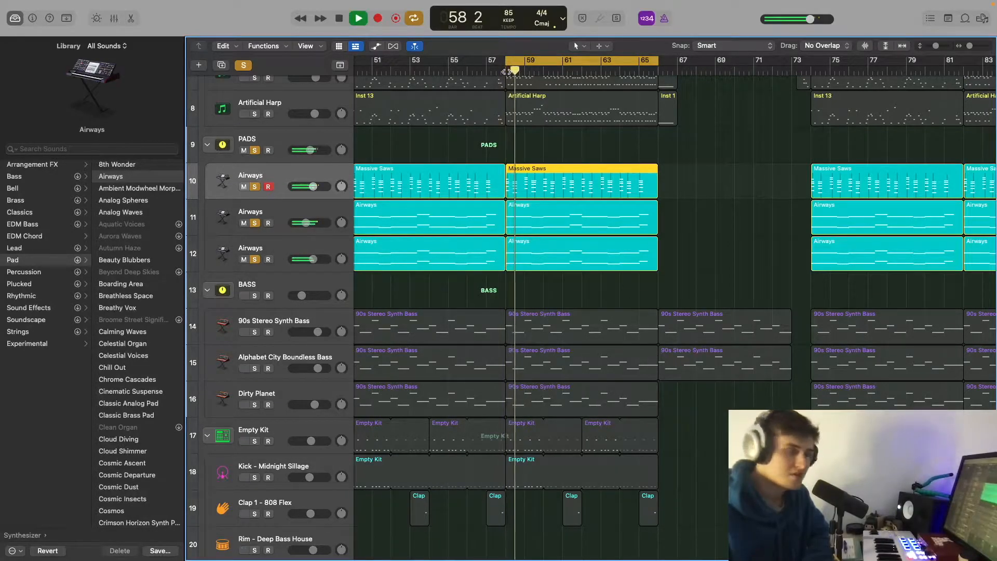
pyautogui.press('space')
# - Open the Compressor on the first Airways track and choose Kick - Midnight Sillage (Inst 3) as its side-chain source
pyautogui.scroll(-2, 625, 181)
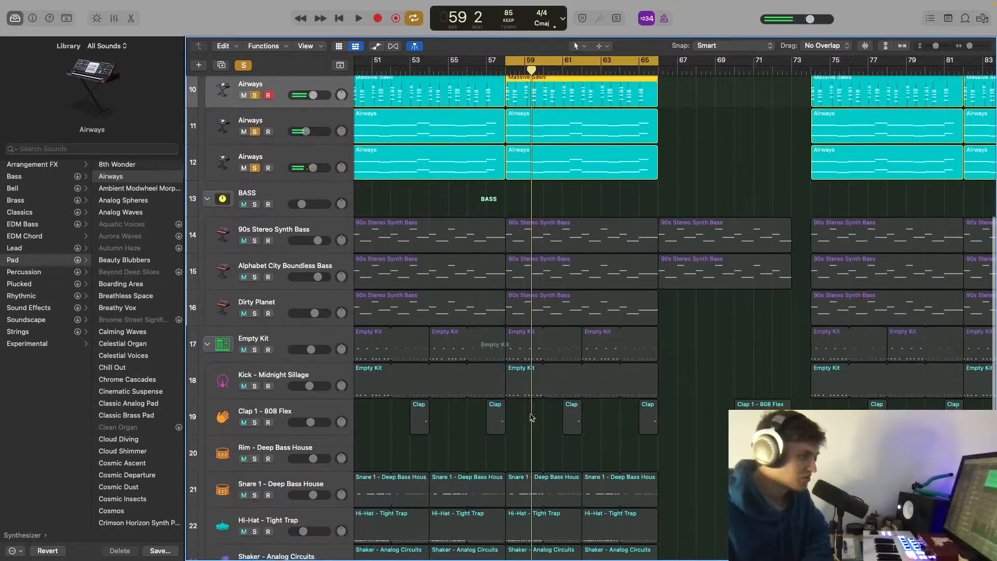
pyautogui.scroll(3, 527, 320)
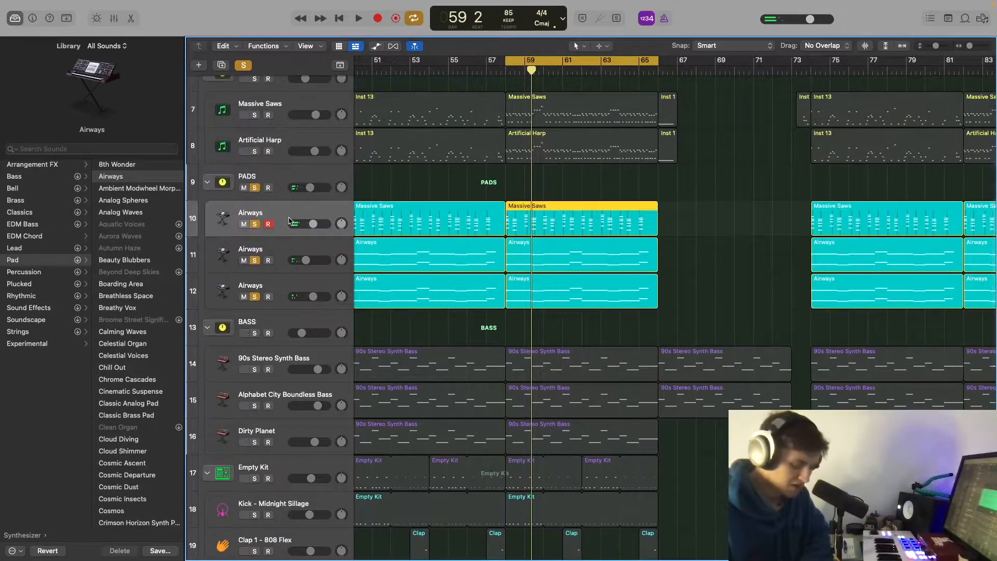
pyautogui.press('x')
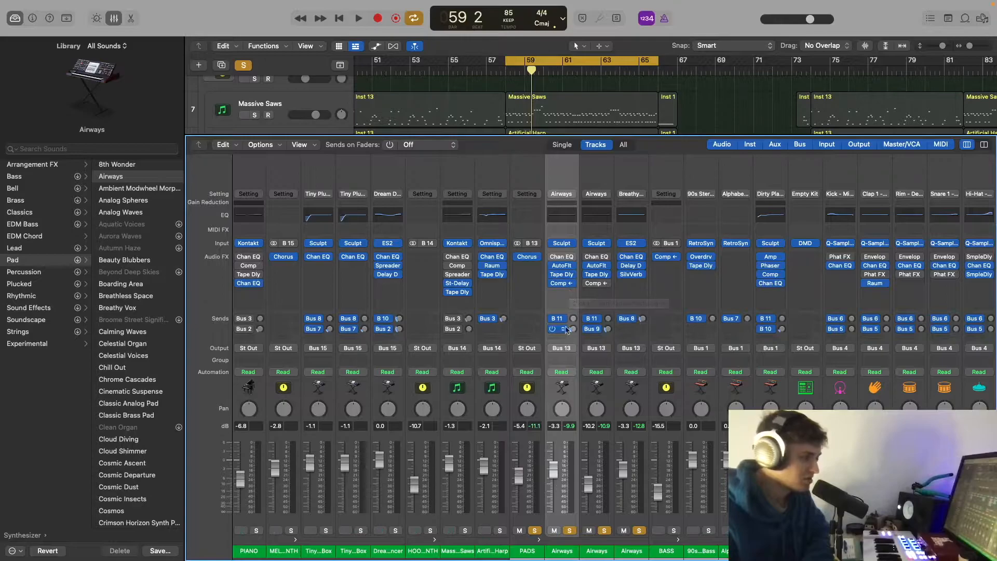
pyautogui.click(562, 284)
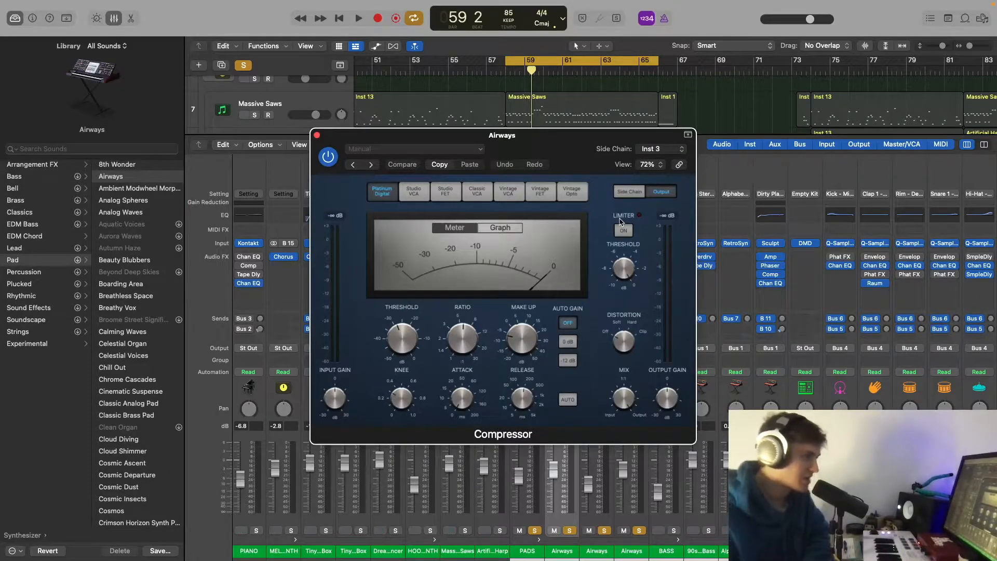
pyautogui.click(663, 150)
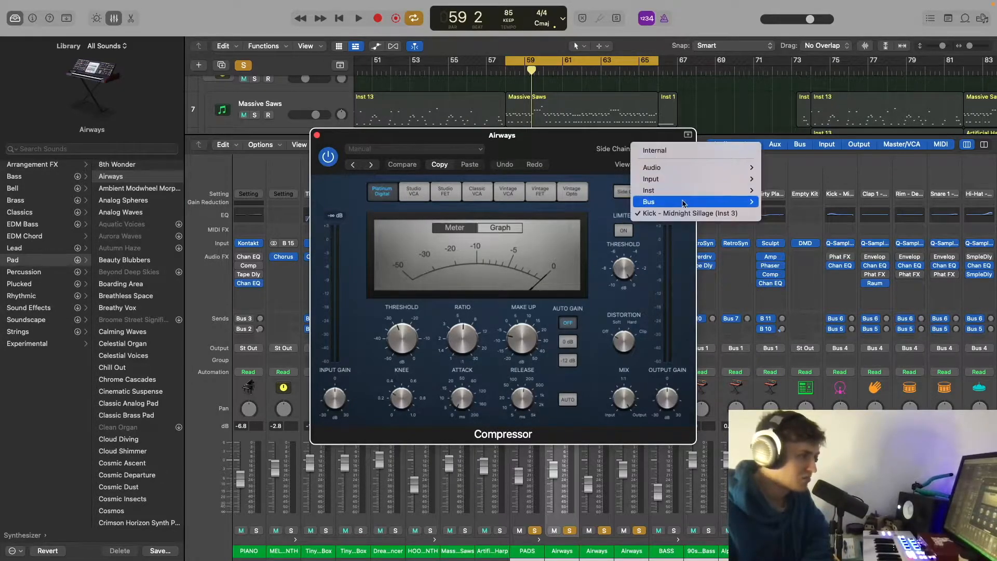
pyautogui.moveTo(673, 190)
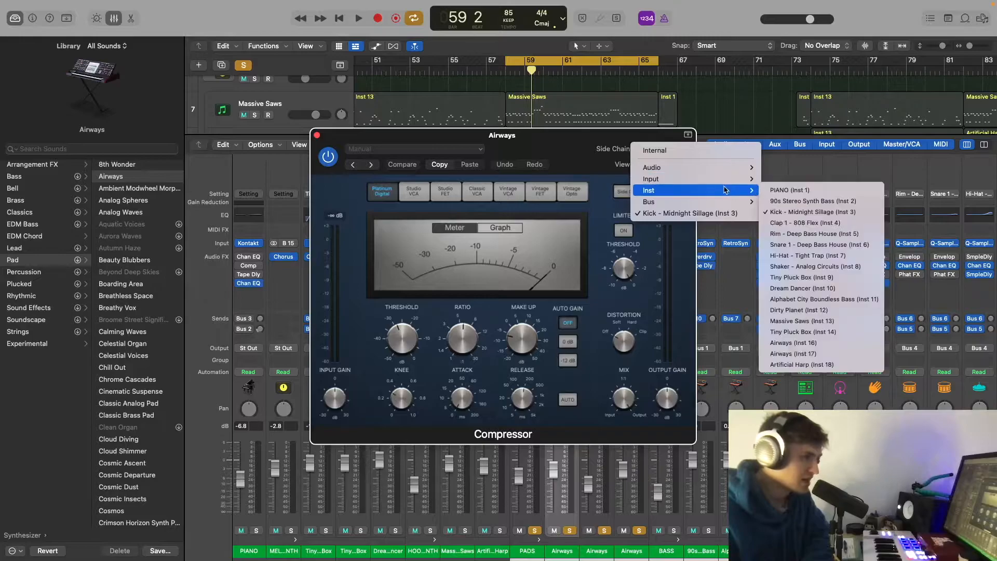
pyautogui.click(810, 214)
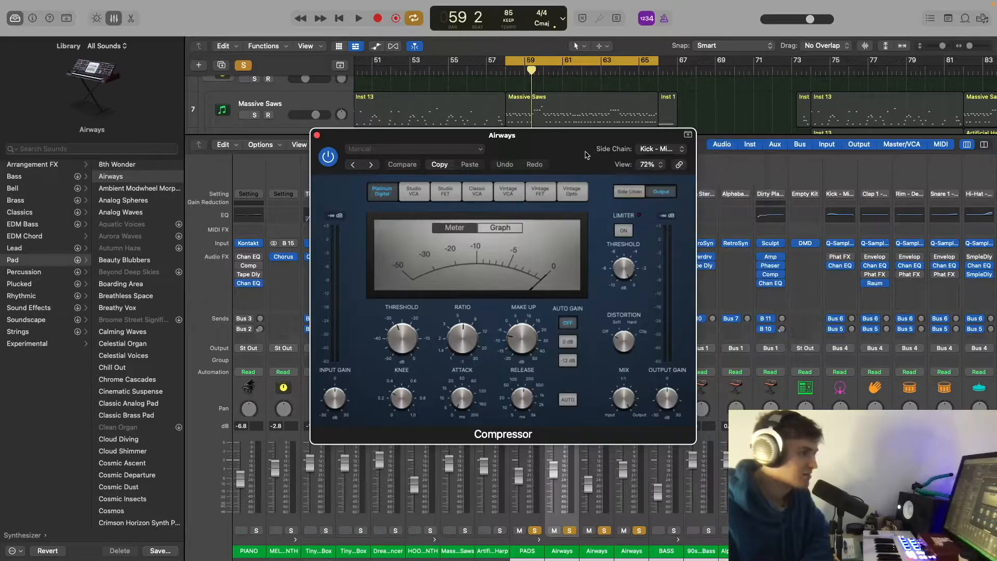
# - Play the soloed pads from bar 58 to watch the Compressor respond, stop playback, and close the plug-in and mixer
pyautogui.click(506, 75)
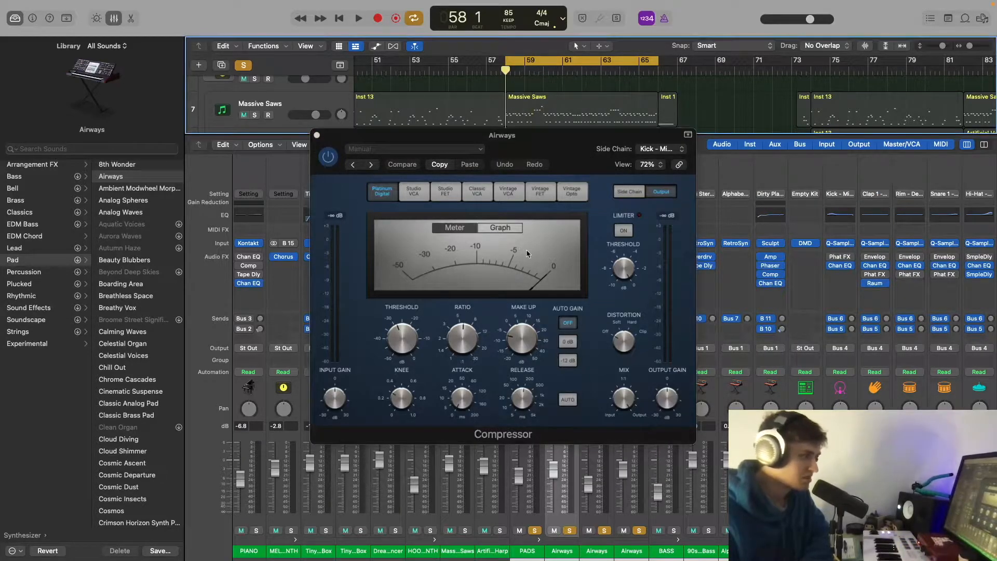
pyautogui.press('space')
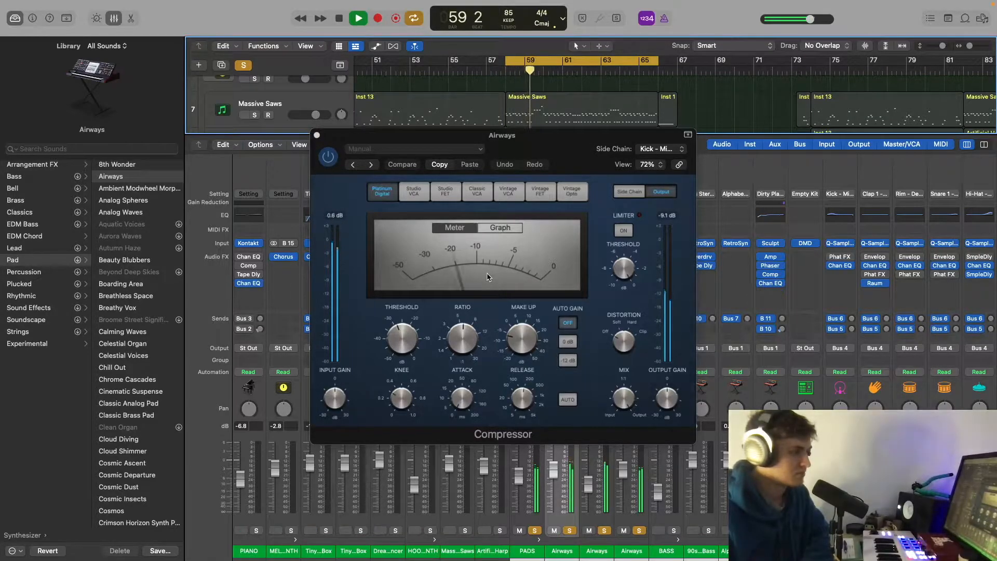
pyautogui.press('space')
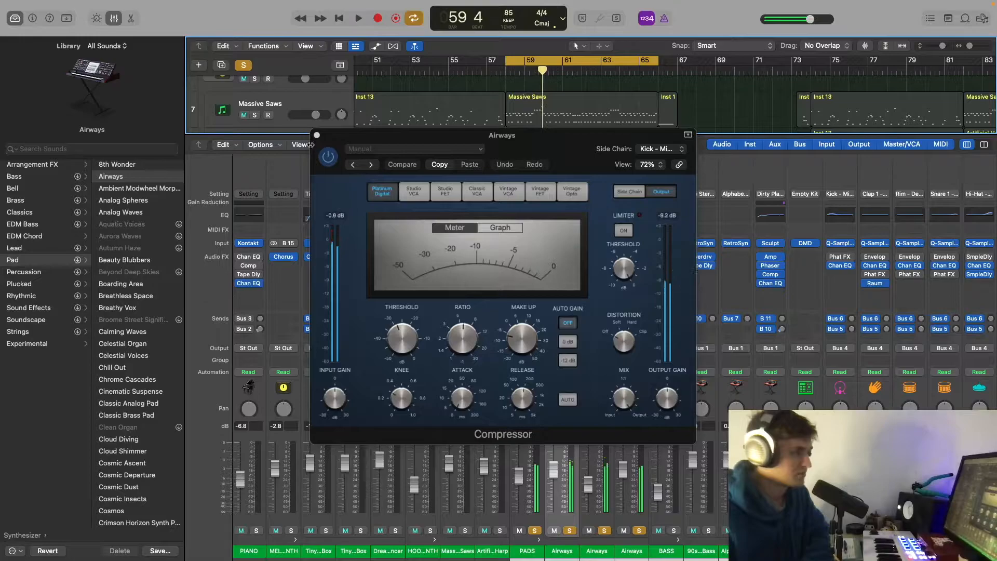
pyautogui.click(316, 135)
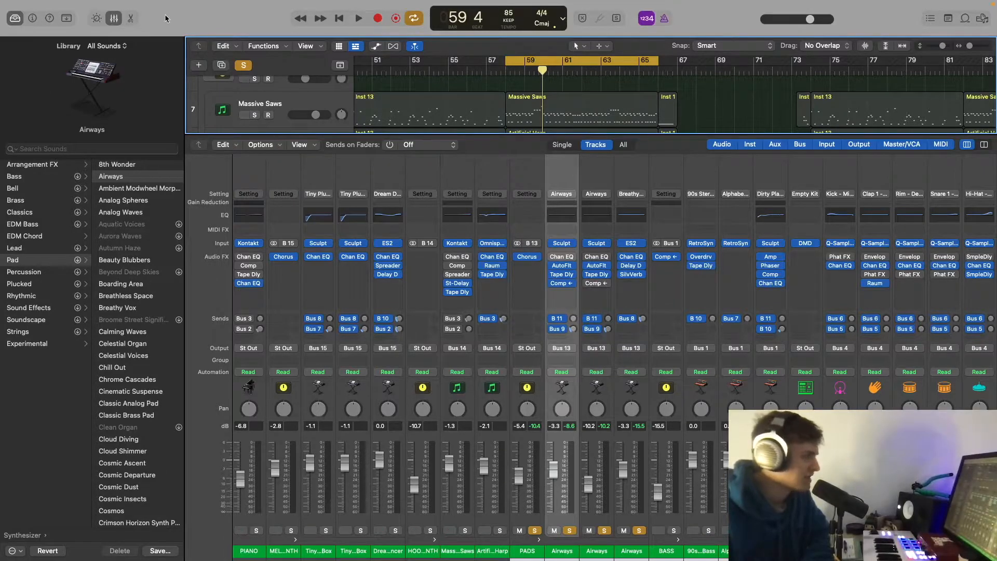
pyautogui.click(114, 19)
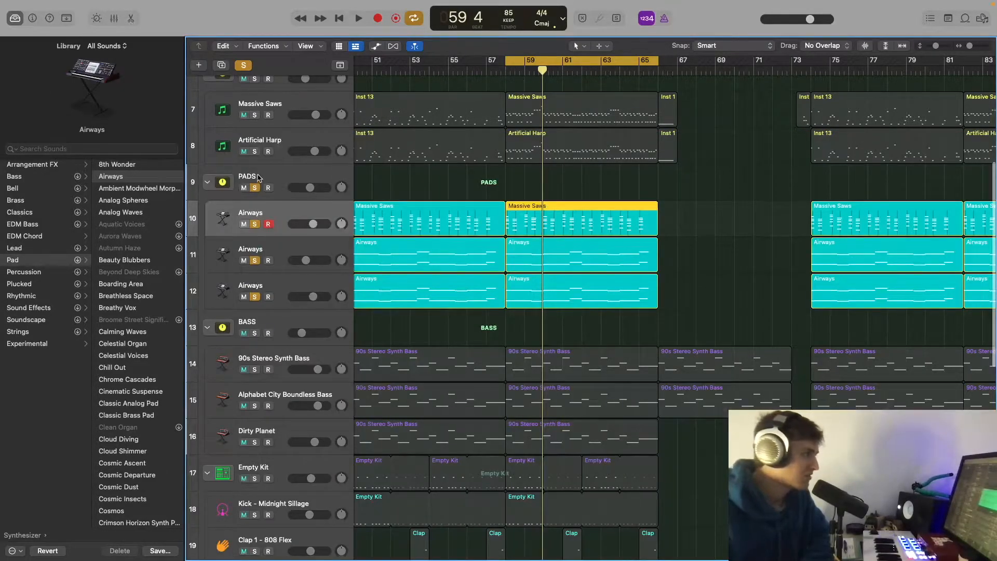
# - Add the PIANO, MELODIC SYNTH and HOOK SYNTH tracks to the soloed pads, and play them from bar 58
pyautogui.scroll(6, 257, 166)
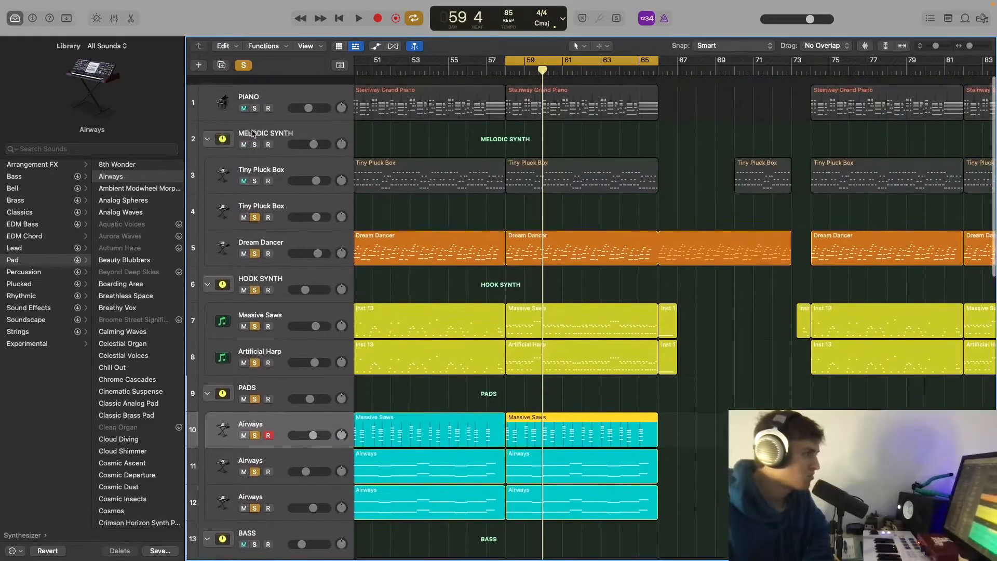
pyautogui.moveTo(255, 98); pyautogui.dragTo(254, 172)
pyautogui.click(510, 71)
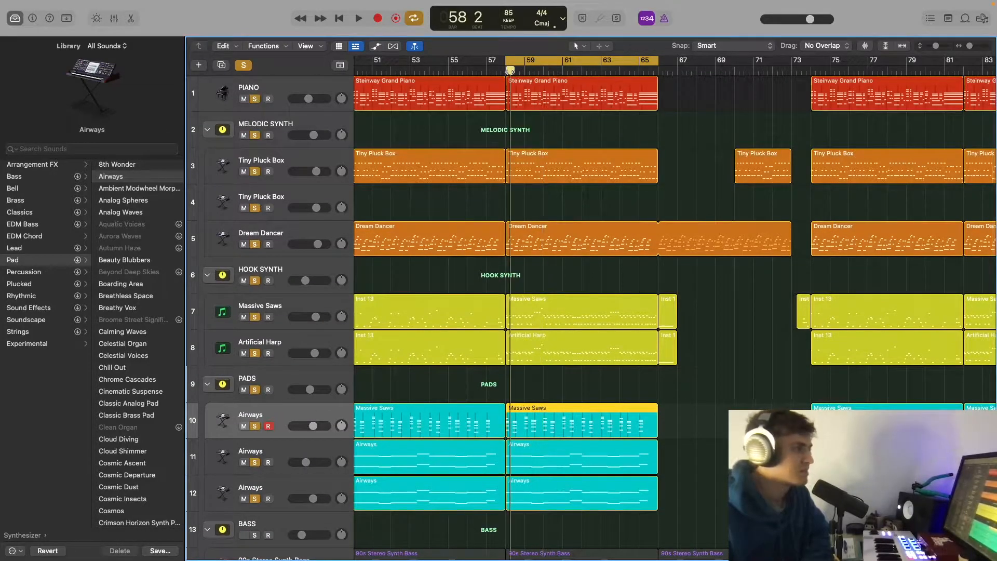
pyautogui.press('space')
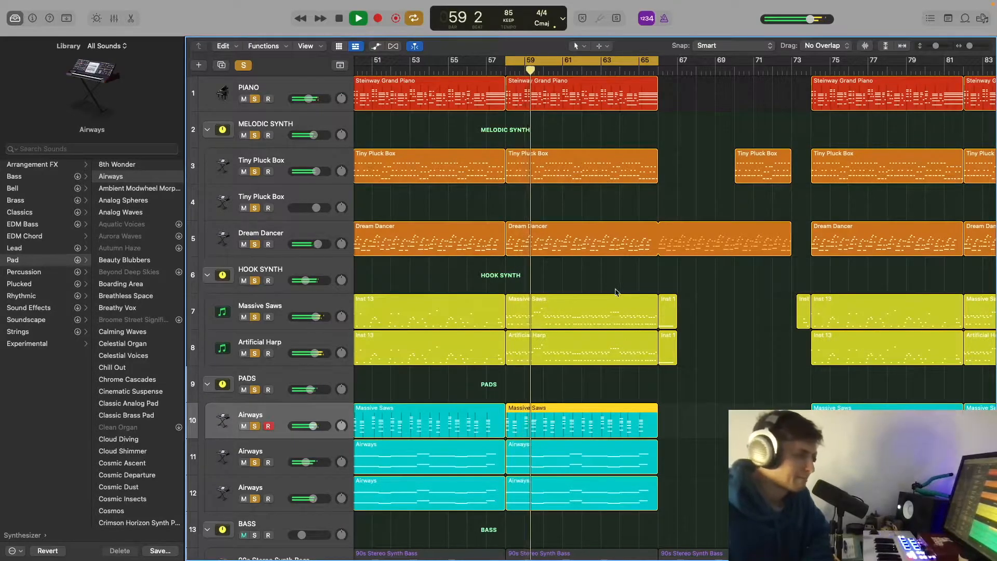
pyautogui.scroll(-4, 616, 292)
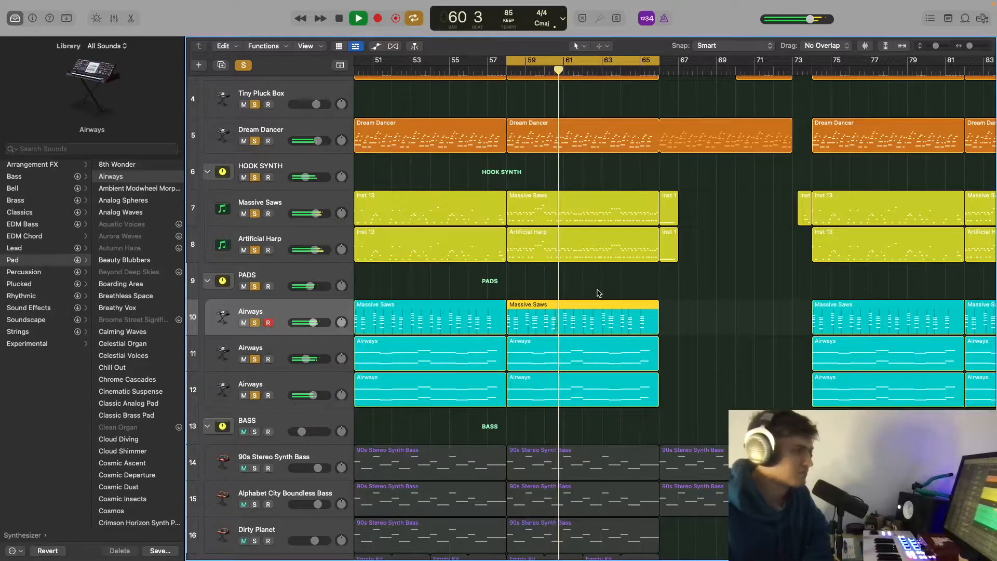
pyautogui.scroll(-1, 597, 291)
pyautogui.hscroll(-3, 597, 289)
pyautogui.press('space')
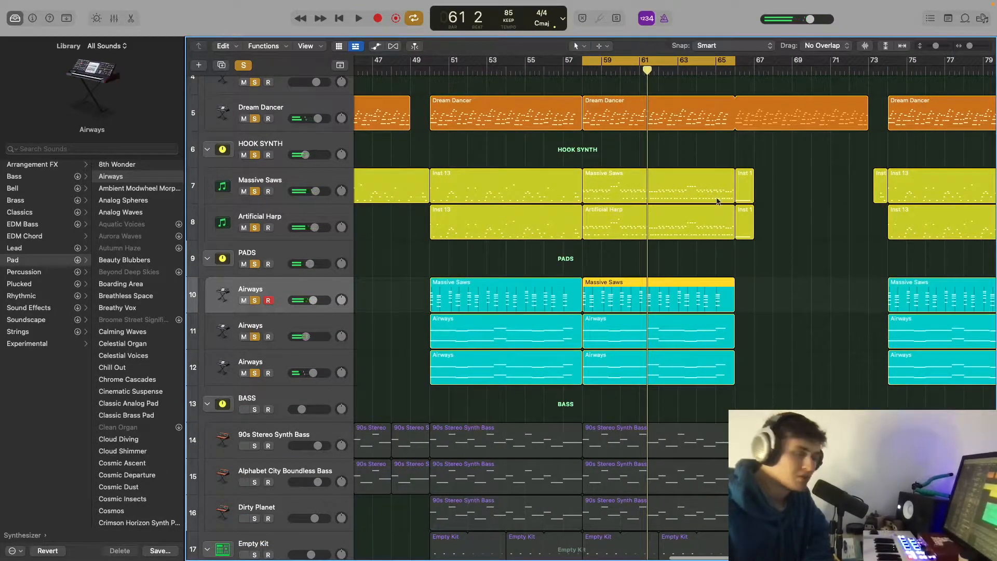
# - Turn off cycle mode and play the soloed tracks from bar 50, stopping at bar 51
pyautogui.scroll(-2, 649, 200)
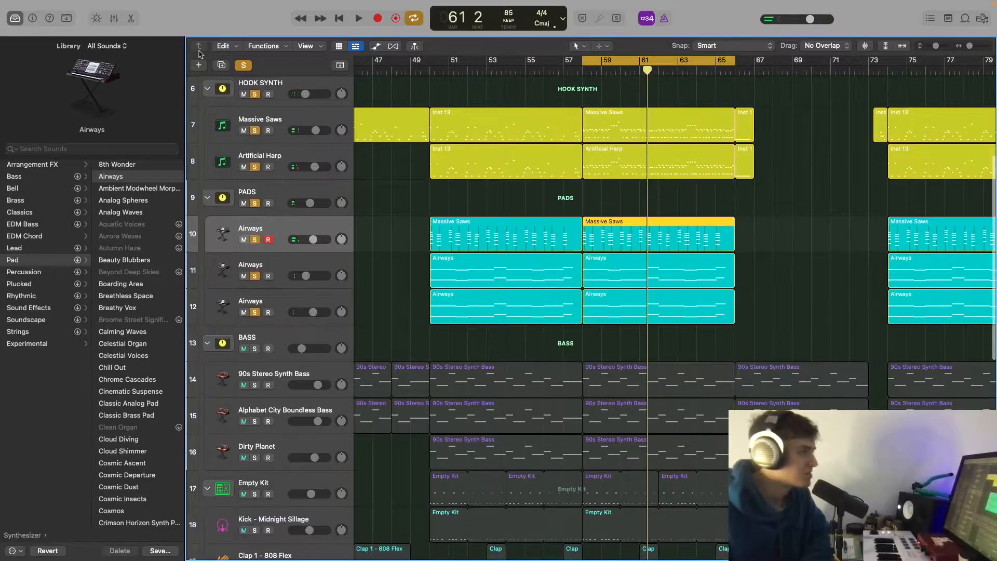
pyautogui.click(432, 72)
pyautogui.press('c')
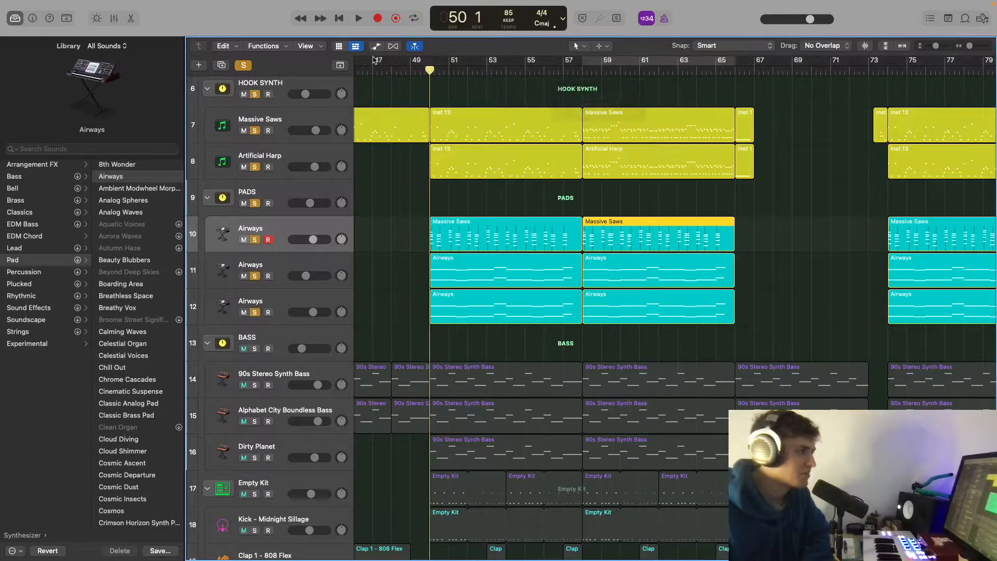
pyautogui.press('space')
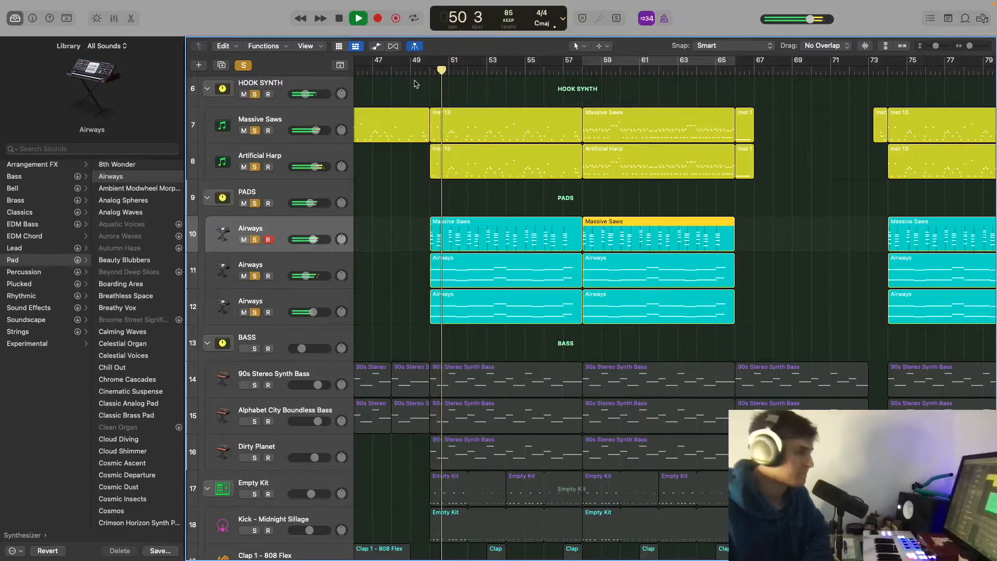
pyautogui.scroll(-1, 488, 241)
pyautogui.scroll(-2, 488, 240)
pyautogui.press('space')
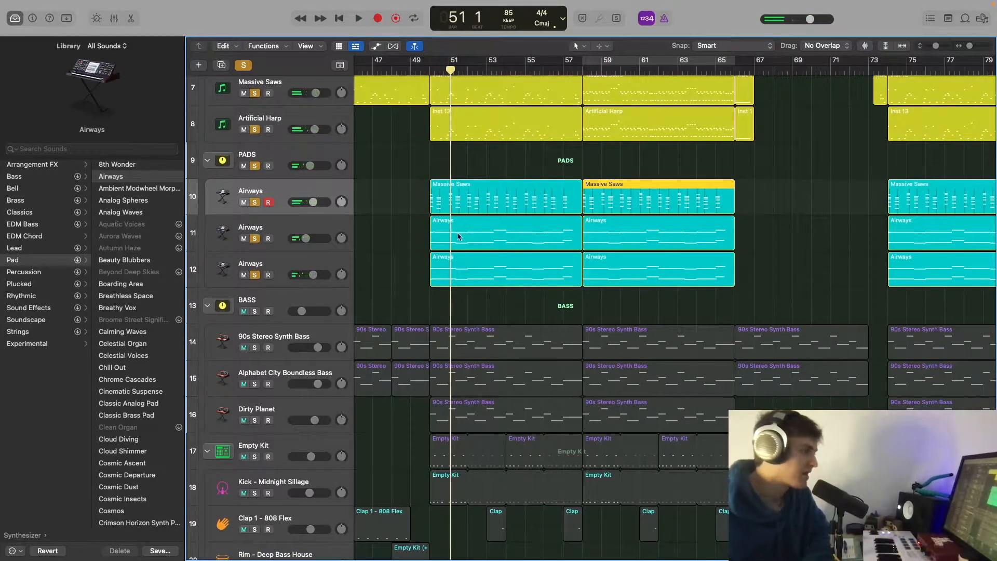
# - Clear all solos and solo the BASS stack
pyautogui.scroll(-3, 458, 236)
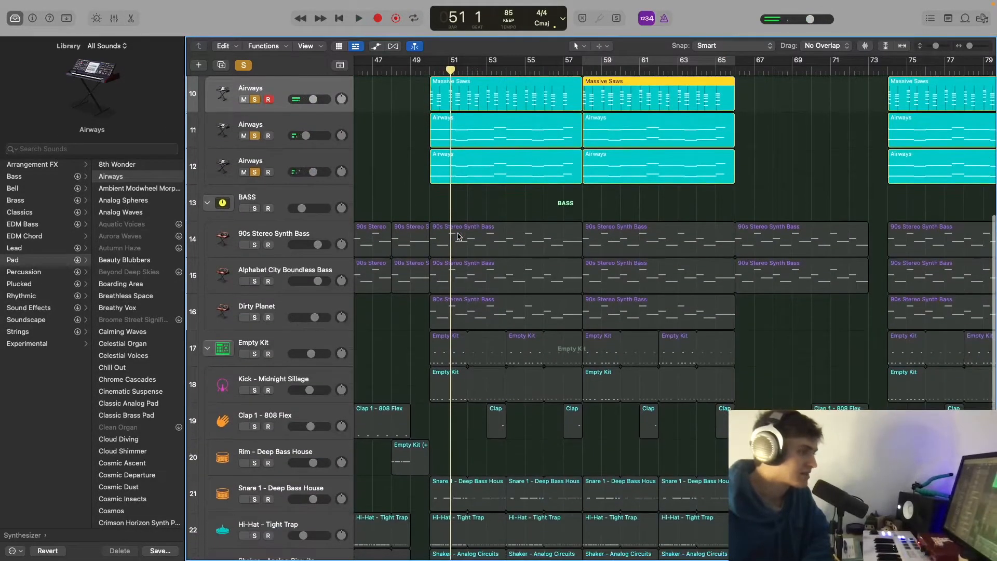
pyautogui.click(242, 66)
pyautogui.click(255, 208)
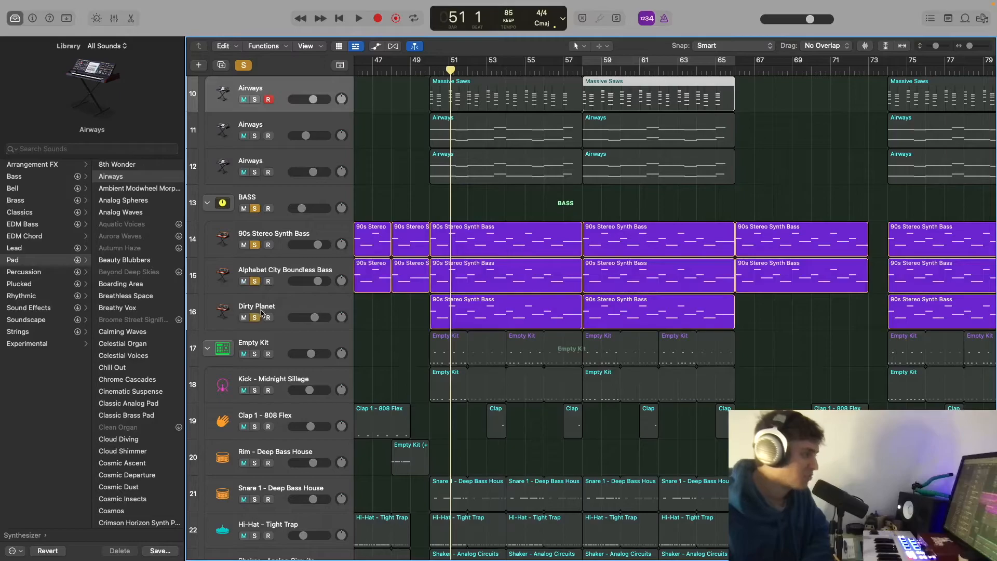
pyautogui.scroll(9, 285, 195)
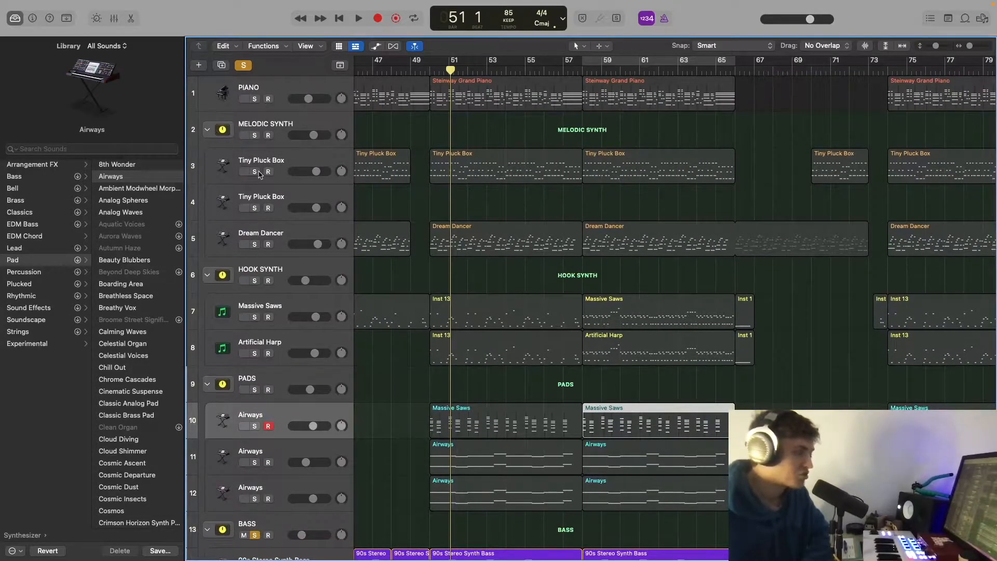
pyautogui.scroll(-6, 257, 173)
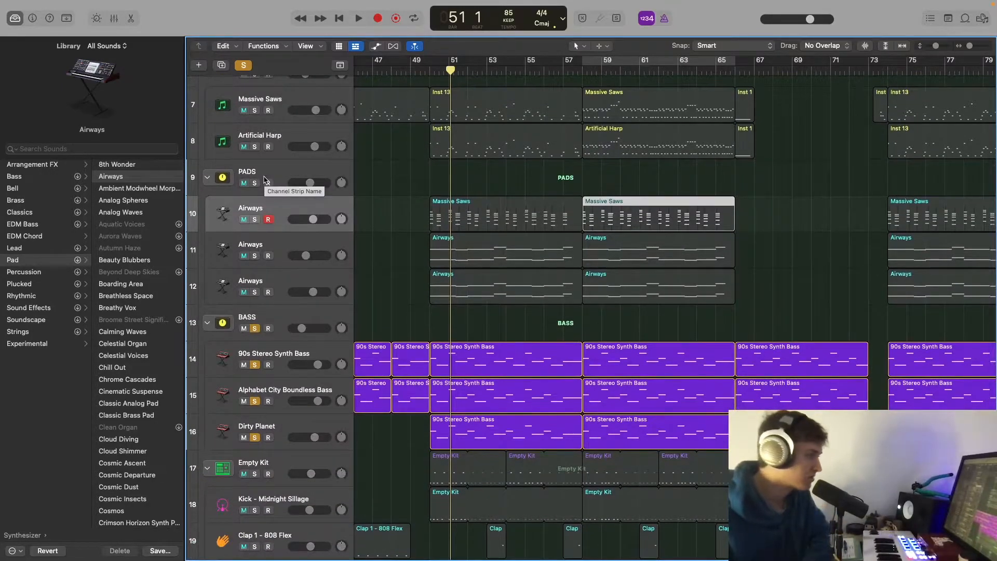
pyautogui.click(254, 183)
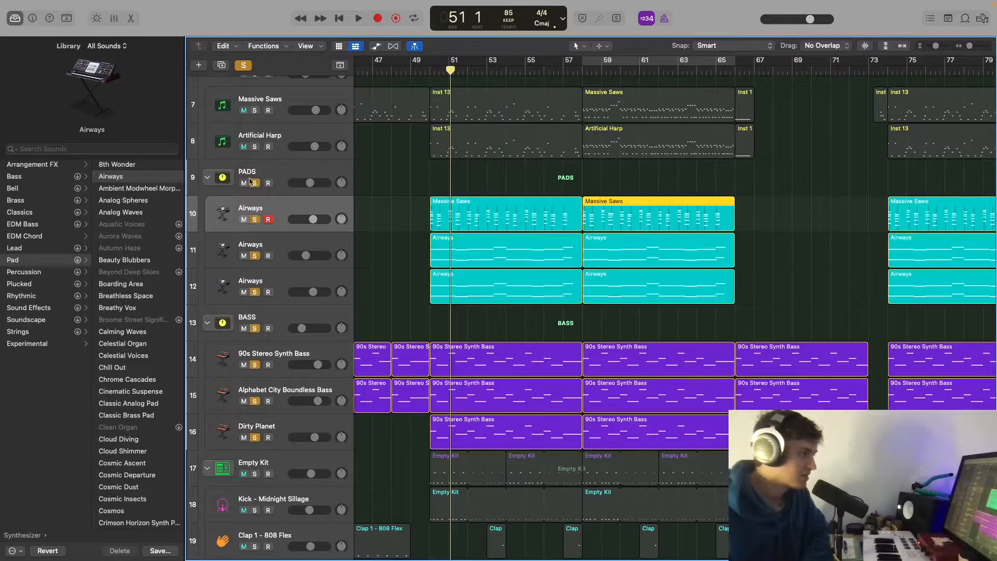
pyautogui.click(254, 182)
# - Play 90s Stereo Synth Bass alone from bar 50 with Dirty Planet muted, adding Alphabet City Boundless Bass to the solo before stopping playback
pyautogui.scroll(-3, 294, 264)
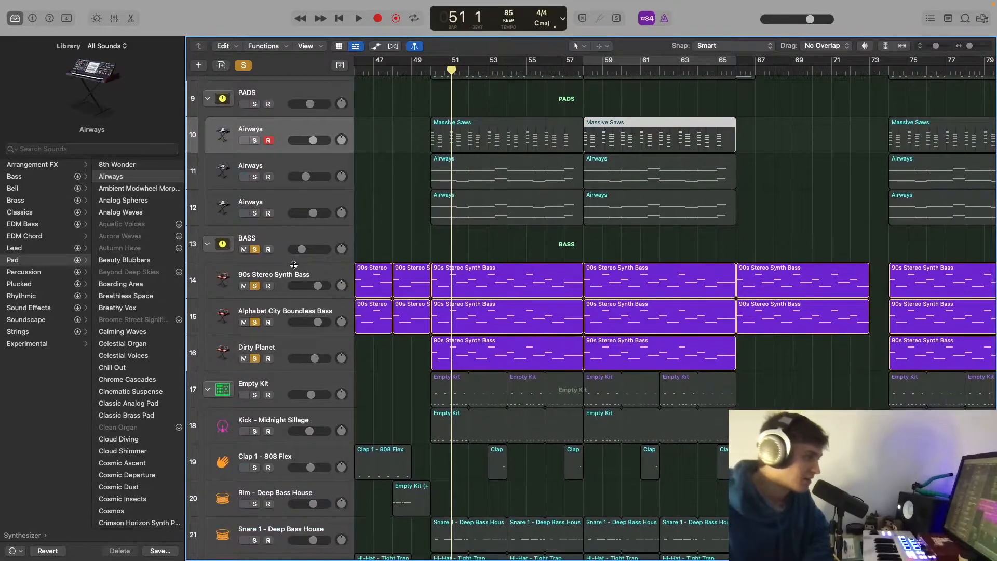
pyautogui.click(431, 71)
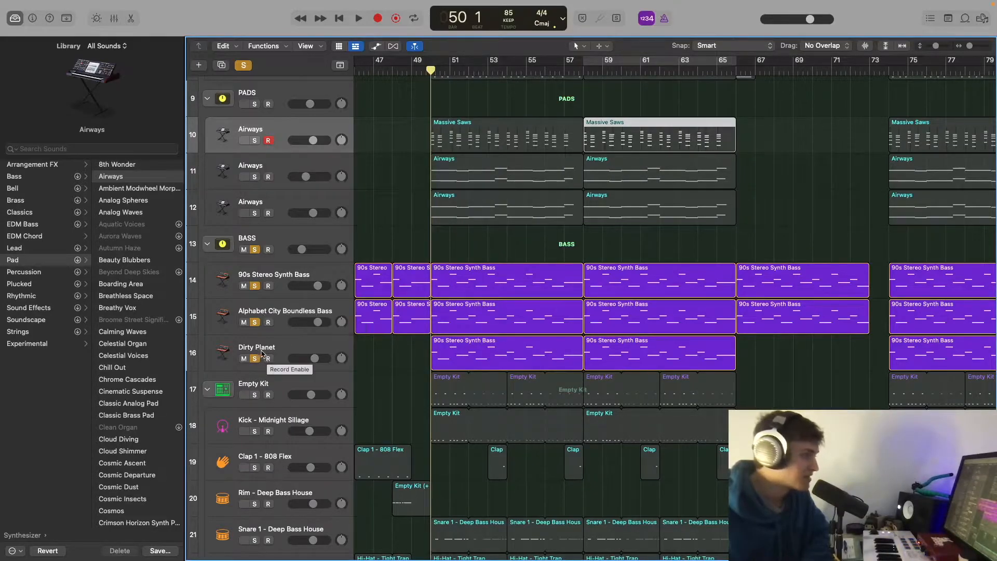
pyautogui.click(387, 347)
pyautogui.click(254, 322)
pyautogui.click(254, 359)
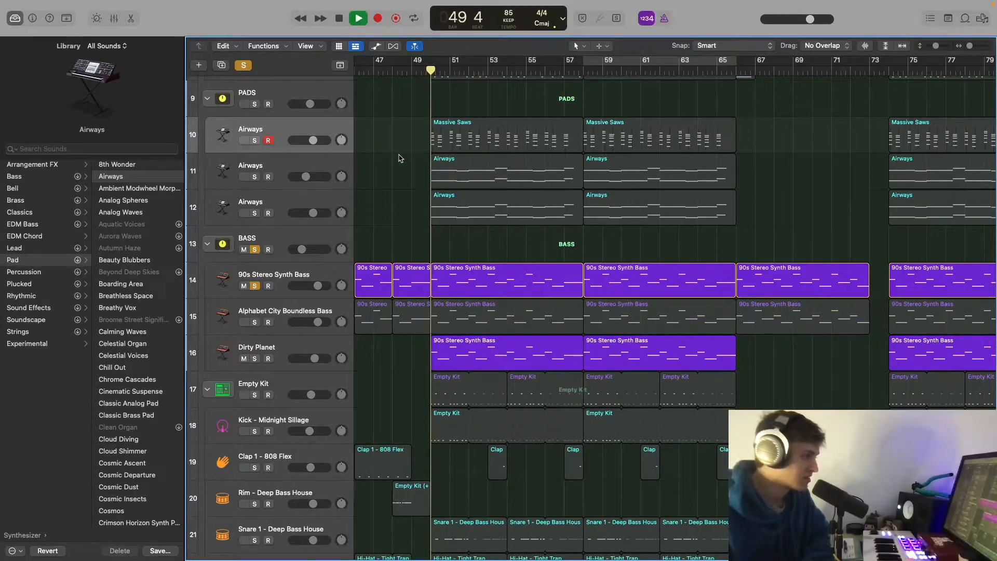
pyautogui.click(244, 358)
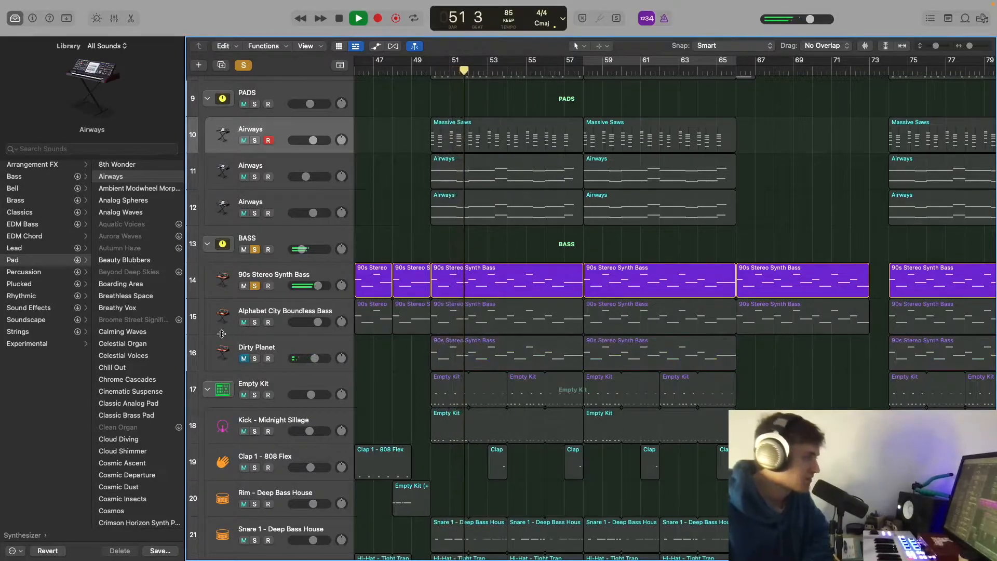
pyautogui.click(254, 322)
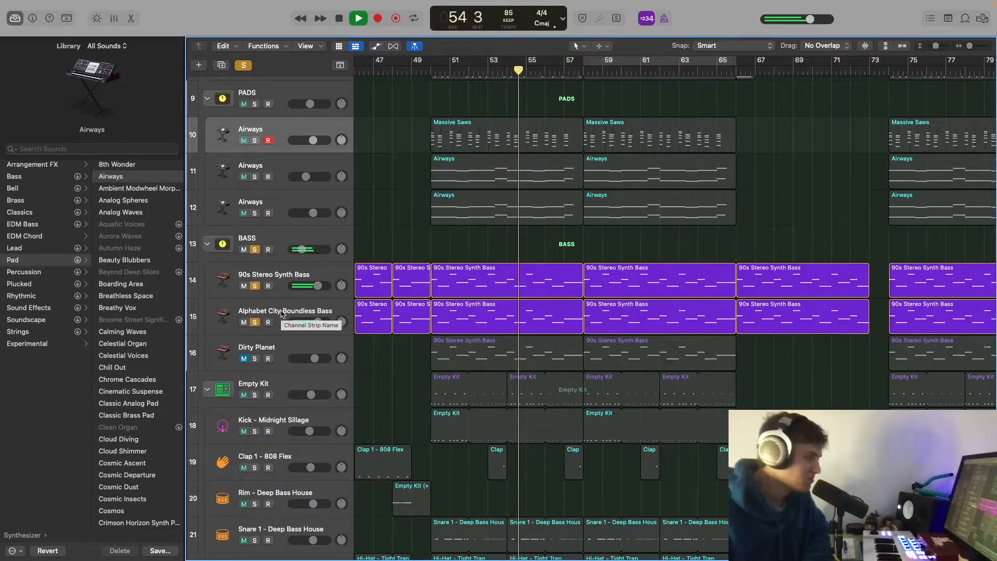
pyautogui.press('space')
# - Solo Dirty Planet again, play the full BASS stack from bar 50, and add the PADS stack to the solo before stopping playback
pyautogui.click(255, 359)
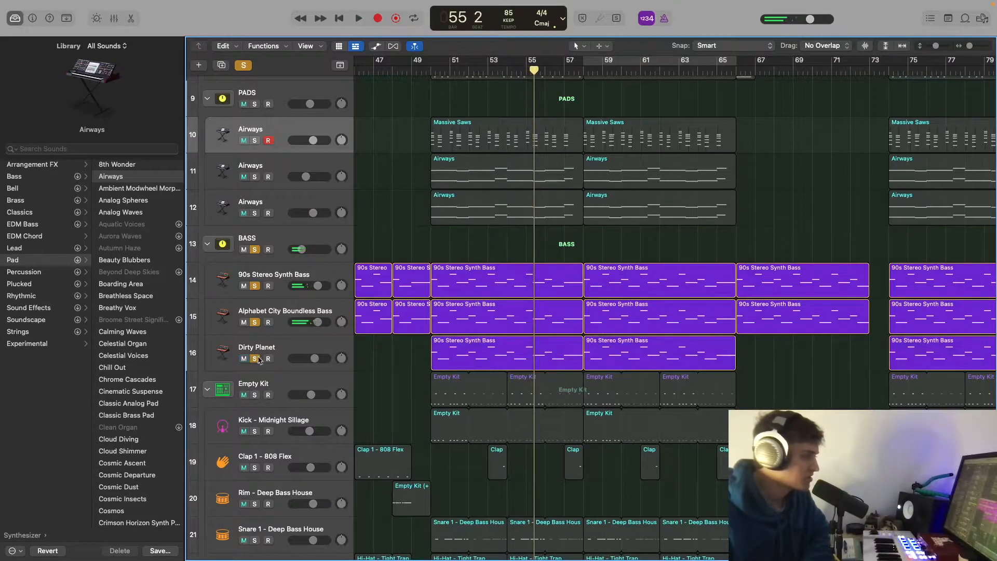
pyautogui.click(430, 72)
pyautogui.press('space')
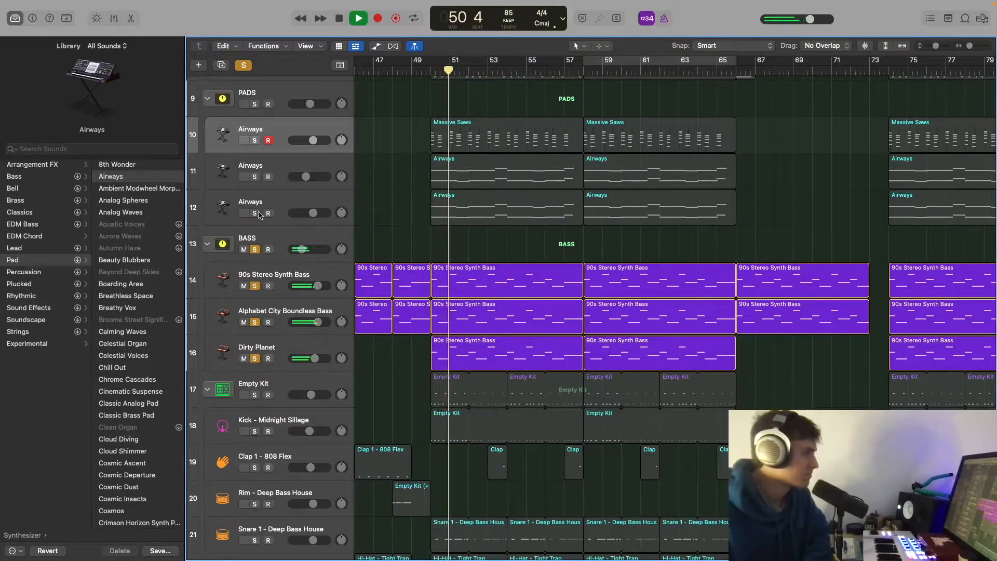
pyautogui.click(254, 103)
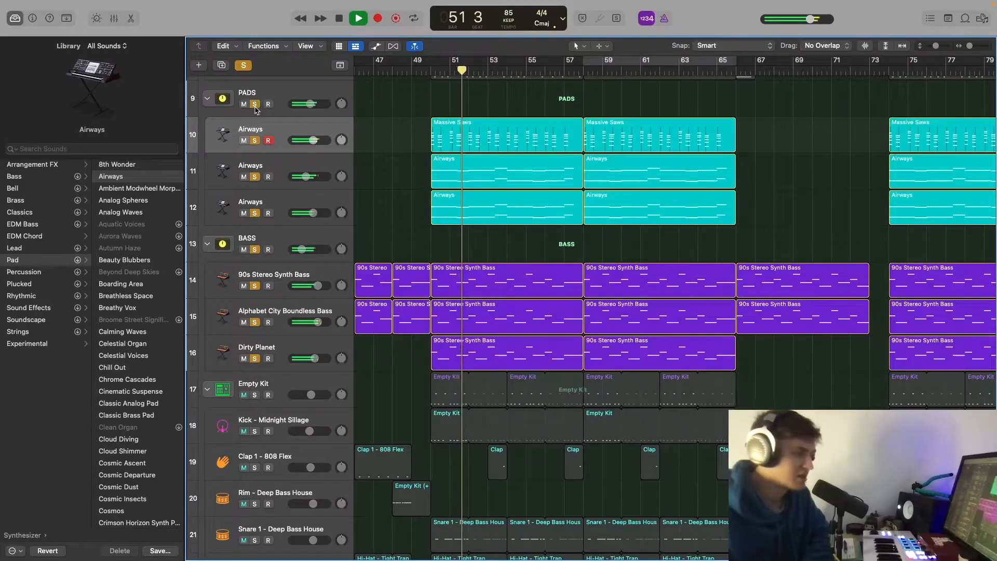
pyautogui.press('space')
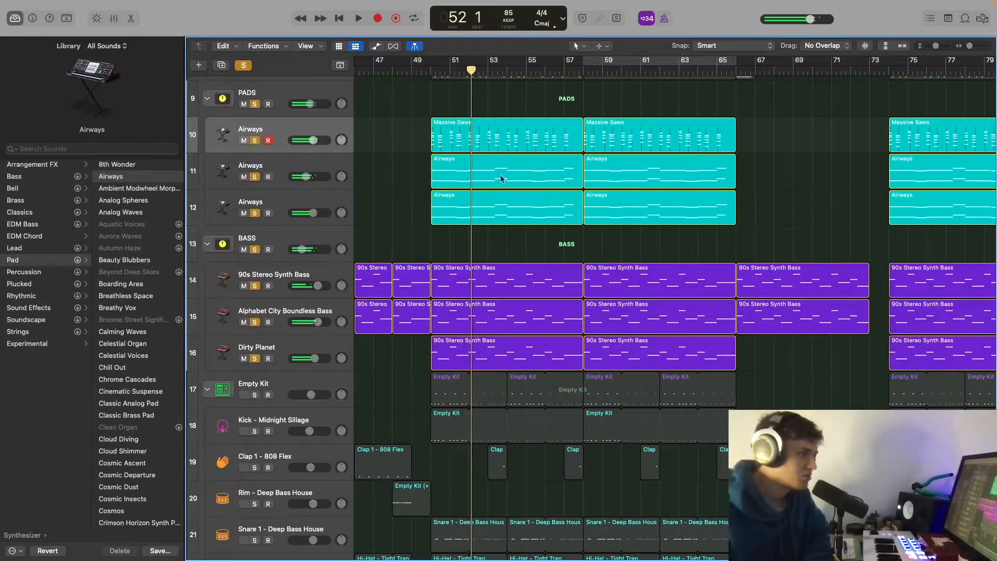
# - Play the soloed PADS and BASS stacks together from bar 50, stopping at bar 51
pyautogui.click(430, 74)
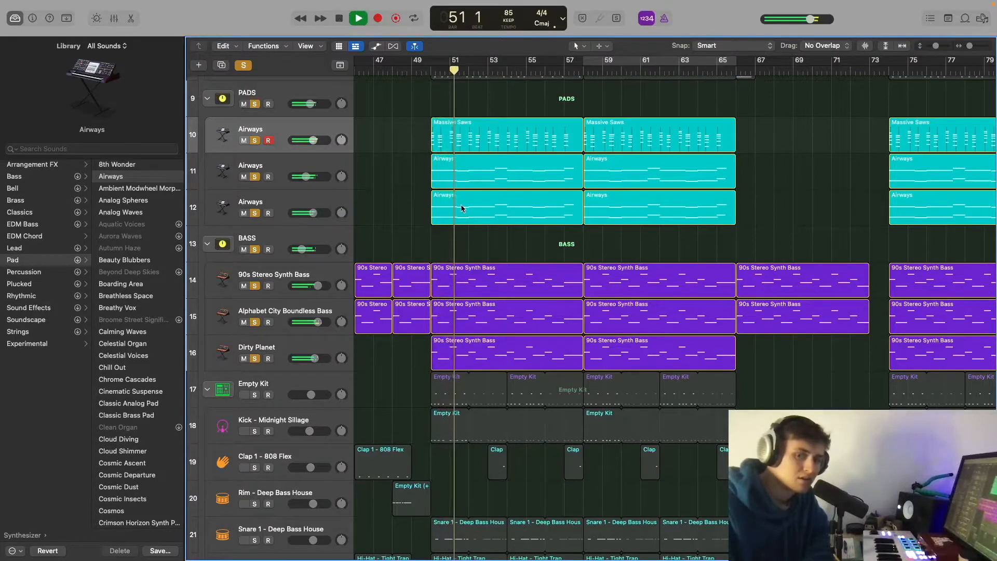
pyautogui.press('space')
# - Clear all solos and solo the Empty Kit stack with all its drum tracks from kick to shaker
pyautogui.scroll(-4, 298, 152)
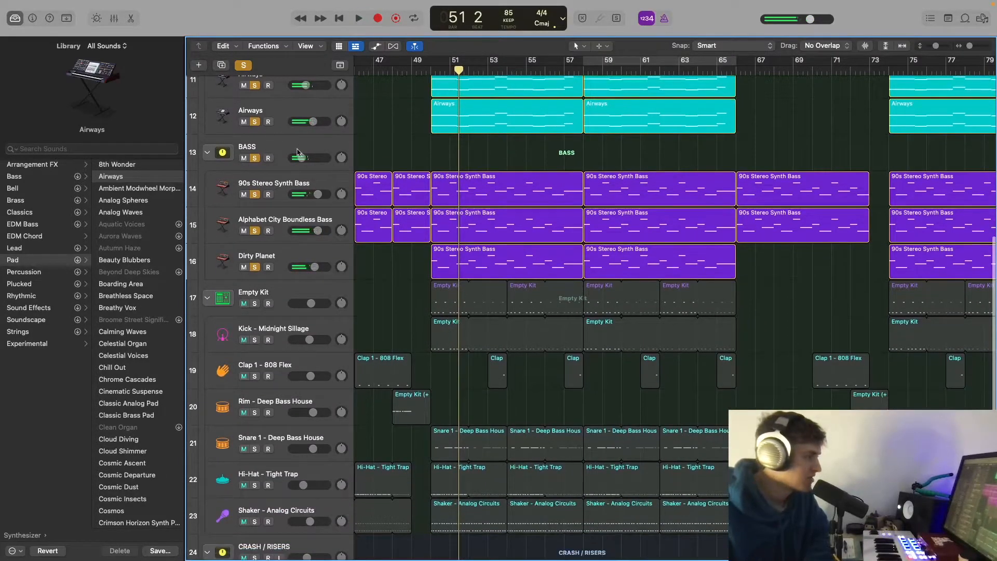
pyautogui.click(243, 66)
pyautogui.scroll(-5, 420, 226)
pyautogui.hscroll(-5, 420, 226)
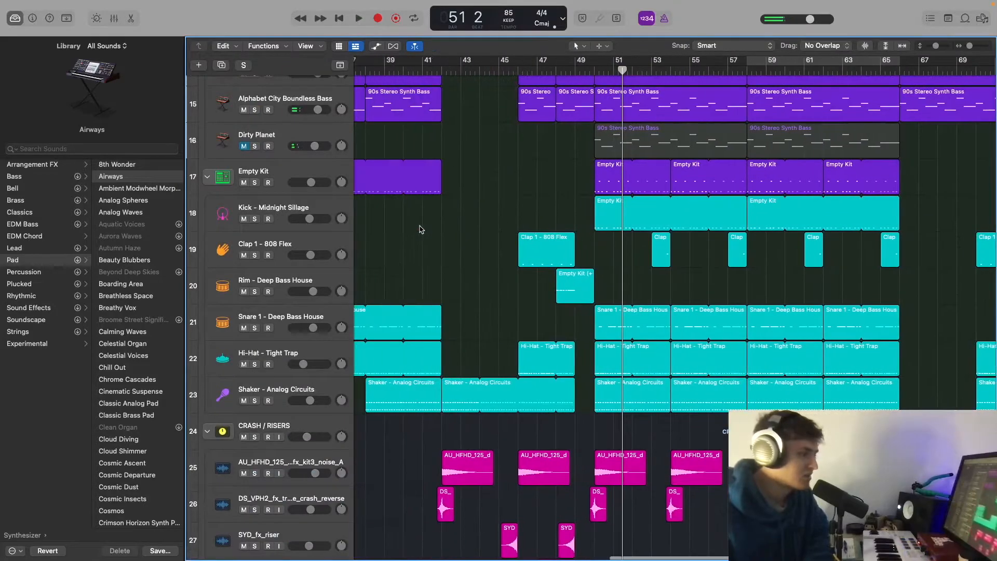
pyautogui.scroll(-5, 422, 224)
pyautogui.scroll(4, 422, 224)
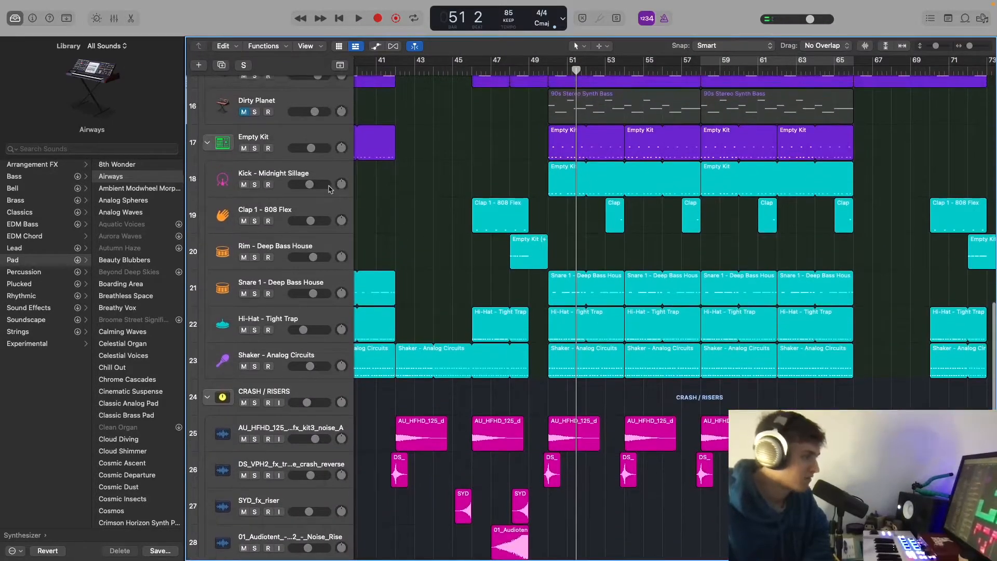
pyautogui.click(255, 149)
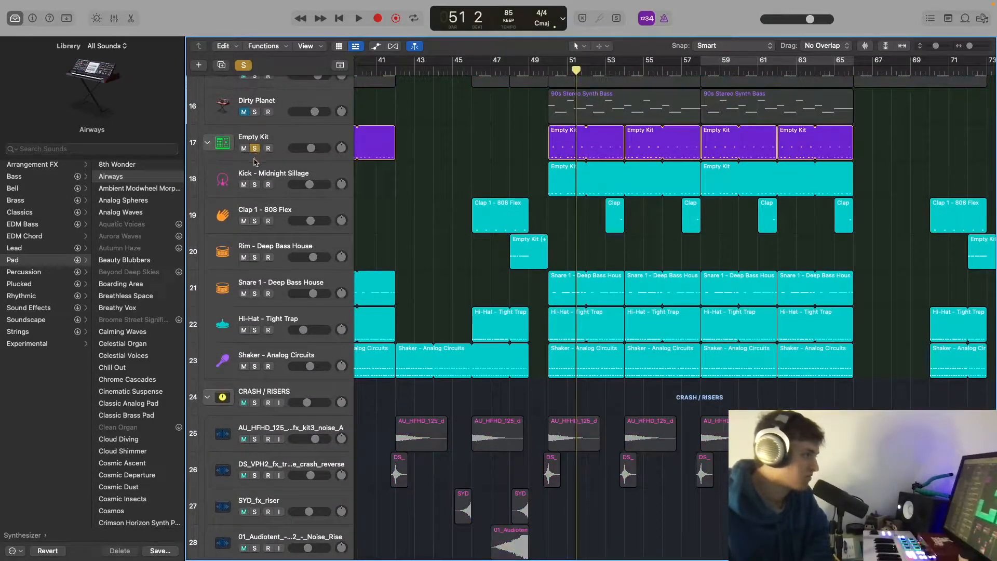
pyautogui.moveTo(254, 260); pyautogui.dragTo(254, 366)
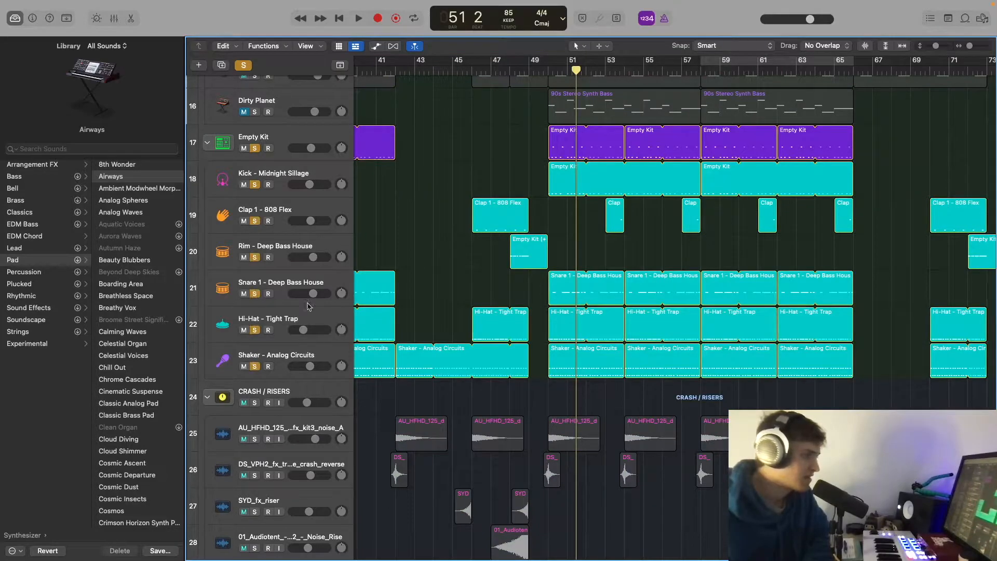
# - Inspect the Empty Kit instrument in Drum Machine Designer from the mixer, view the Snare 1 pad's sample, and close both
pyautogui.click(300, 141)
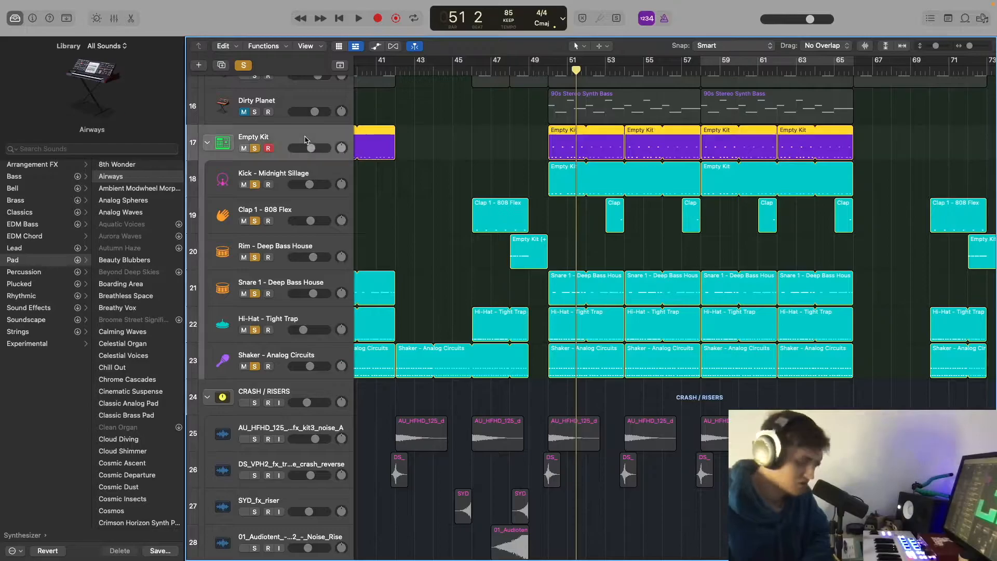
pyautogui.press('x')
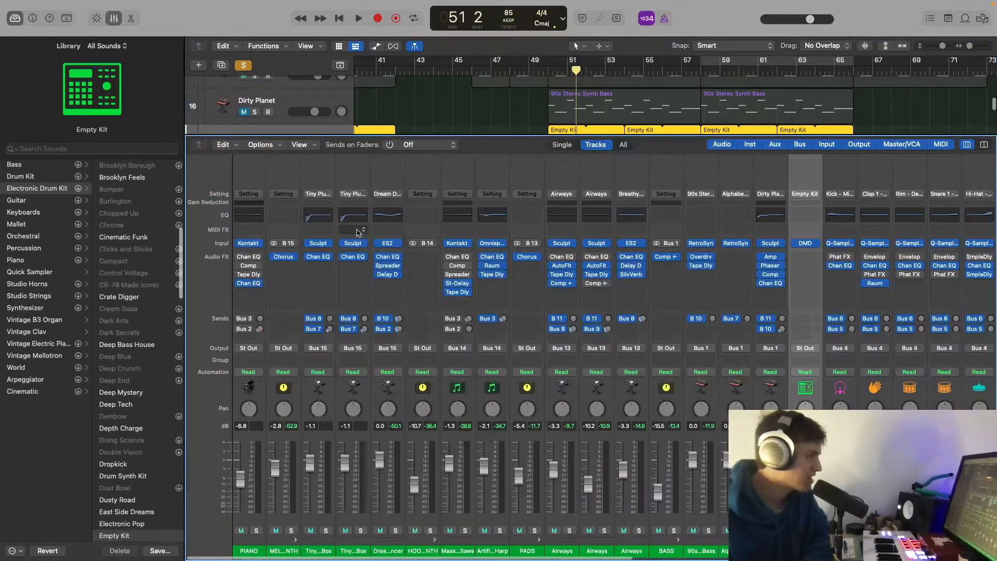
pyautogui.click(805, 243)
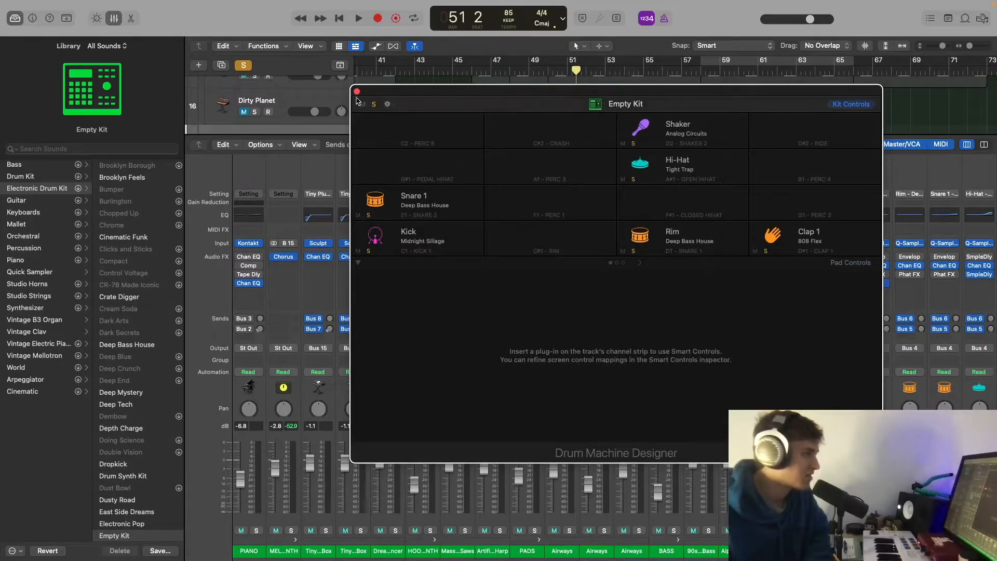
pyautogui.click(437, 210)
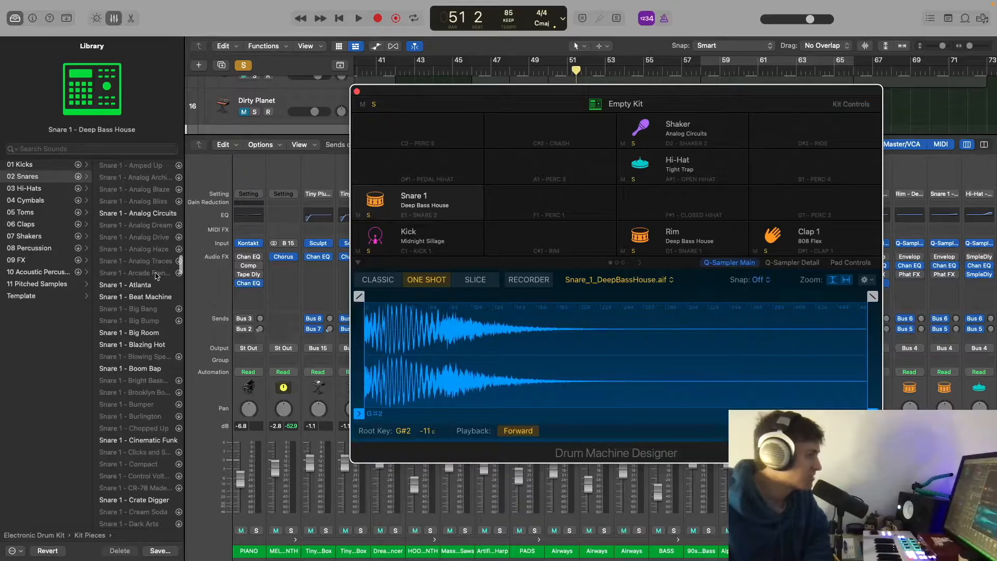
pyautogui.click(356, 92)
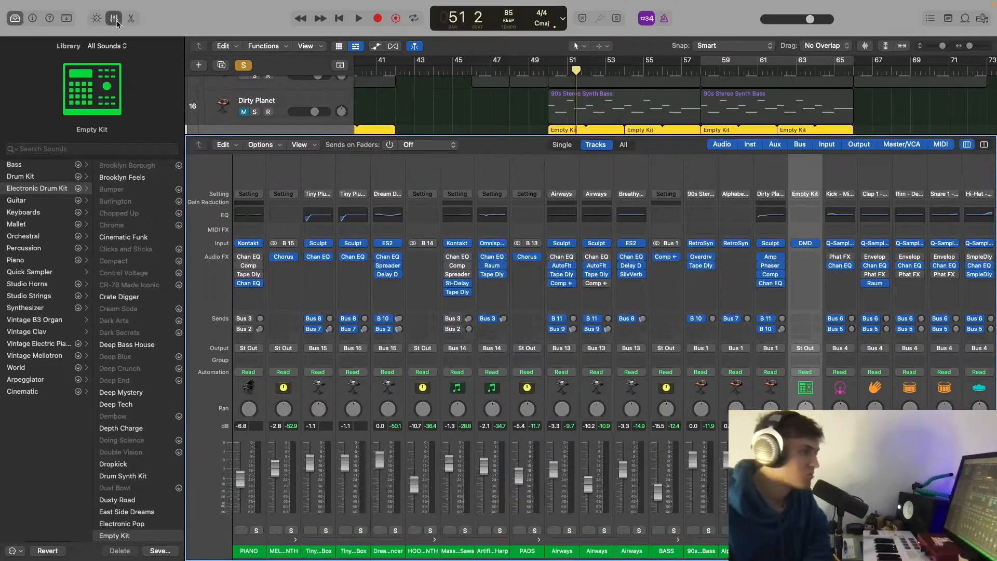
pyautogui.click(115, 20)
# - Play the soloed drum kit from bar 50 to bar 54, and replay it from bar 53 to bar 54
pyautogui.click(546, 69)
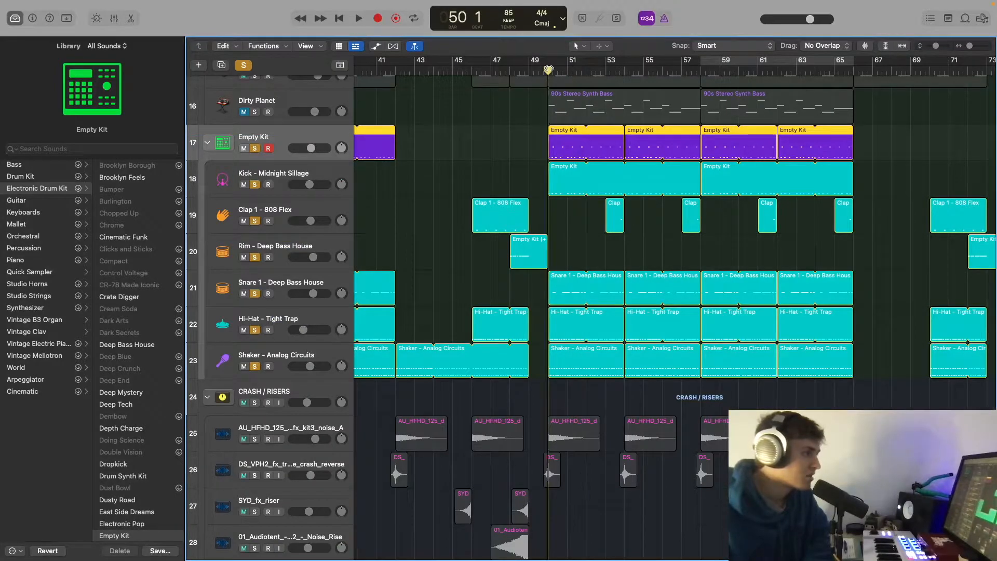
pyautogui.click(522, 405)
pyautogui.press('space')
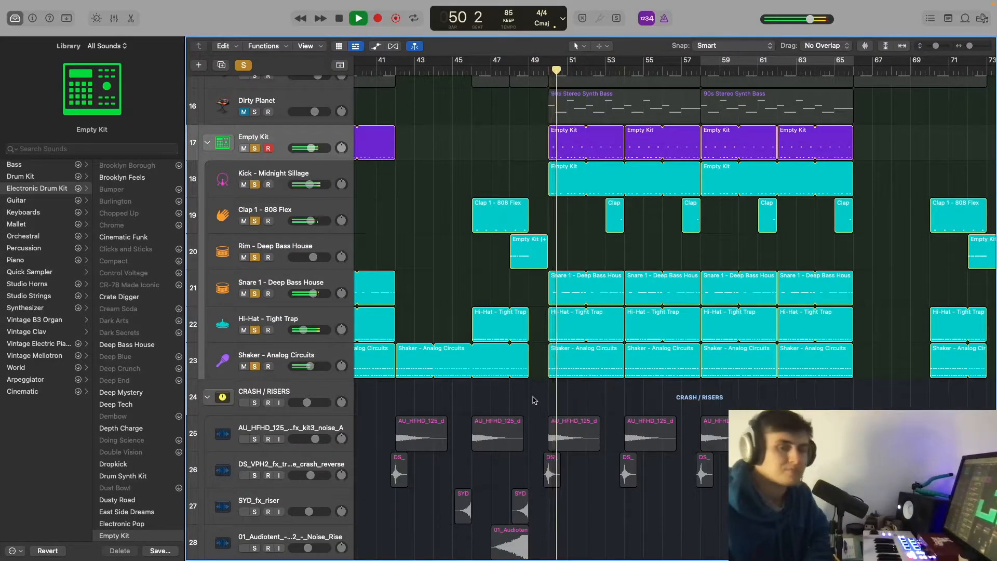
pyautogui.scroll(-2, 535, 400)
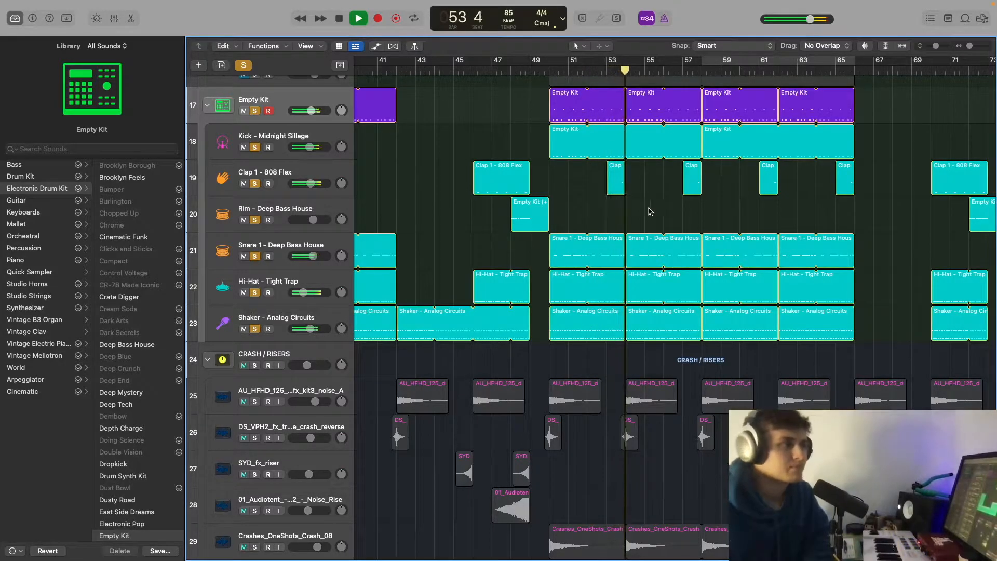
pyautogui.hscroll(2, 577, 200)
pyautogui.press('space')
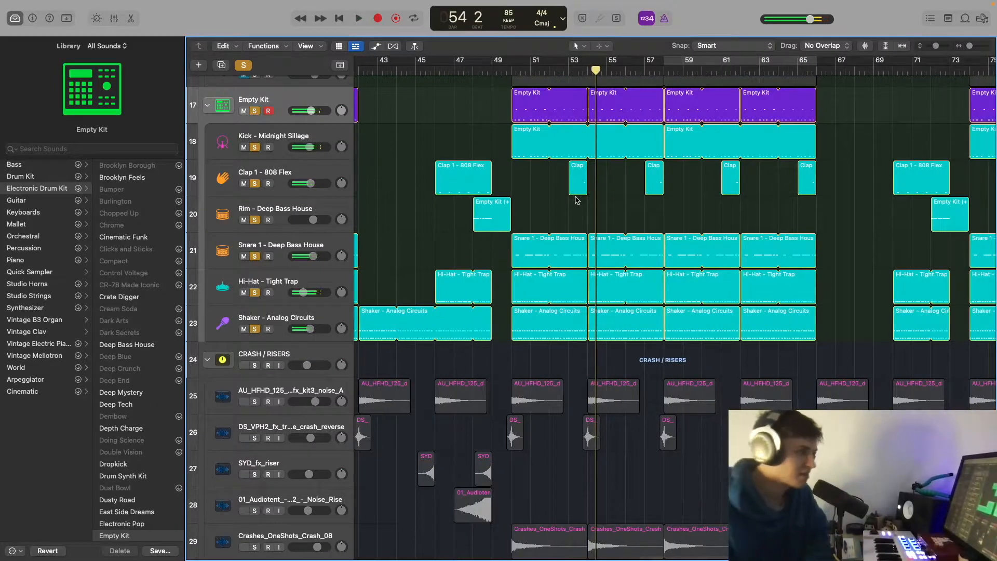
pyautogui.doubleClick(574, 63)
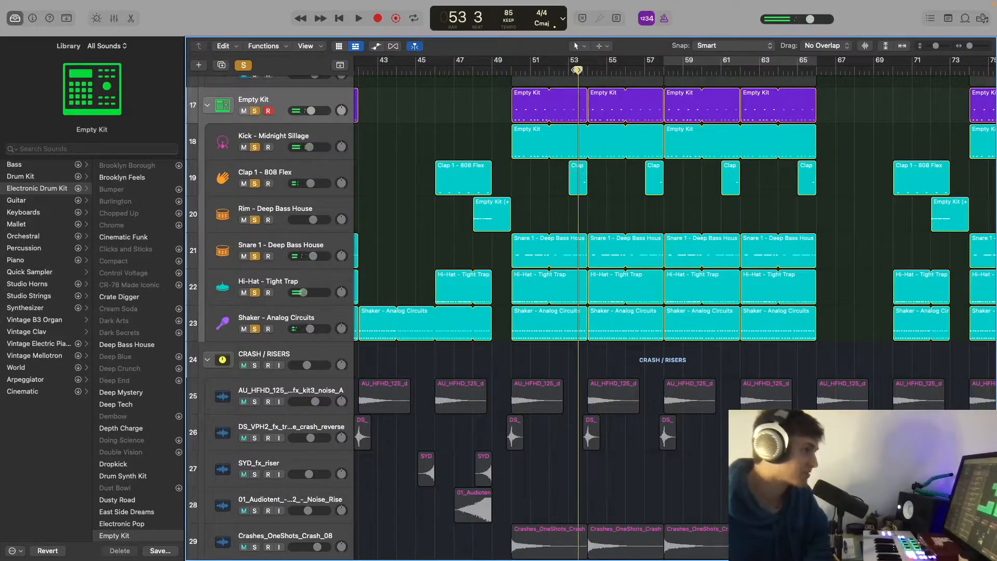
pyautogui.press('space')
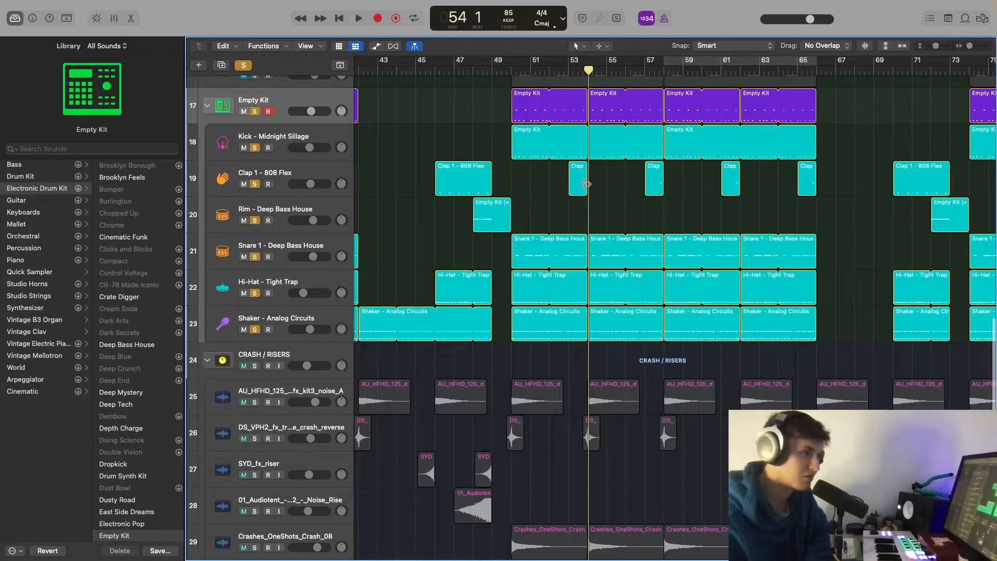
# - Place the playhead at bar 42 and replace the drum solos with solos on PIANO, the MELODIC SYNTH stack and HOOK SYNTH
pyautogui.hscroll(-5, 586, 184)
pyautogui.scroll(5, 602, 125)
pyautogui.scroll(-4, 605, 109)
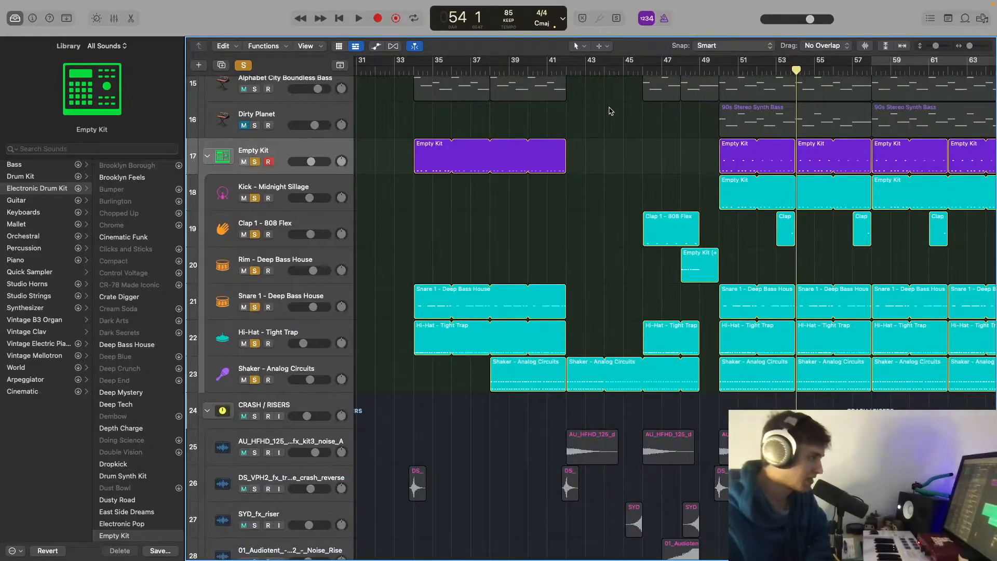
pyautogui.click(566, 70)
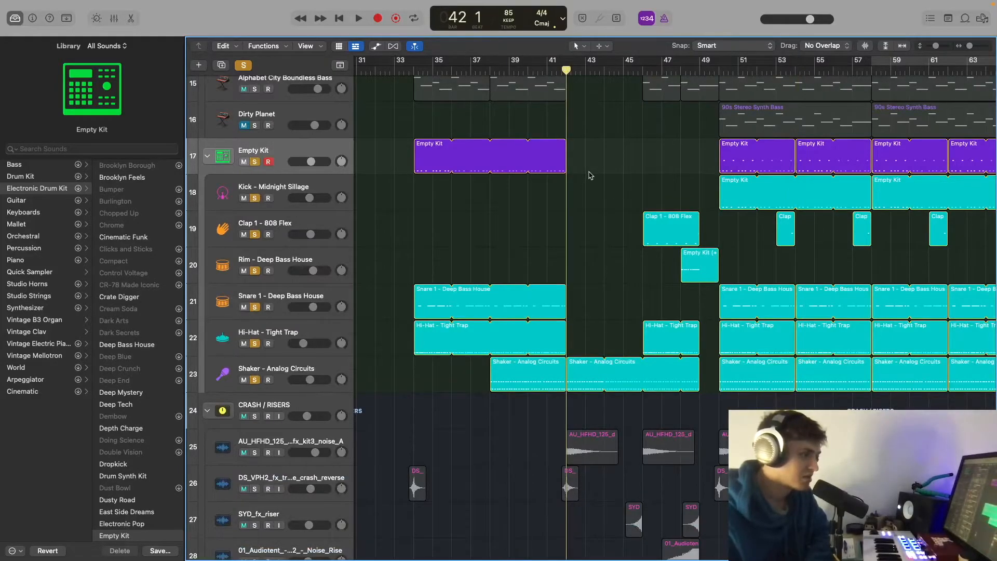
pyautogui.scroll(10, 590, 171)
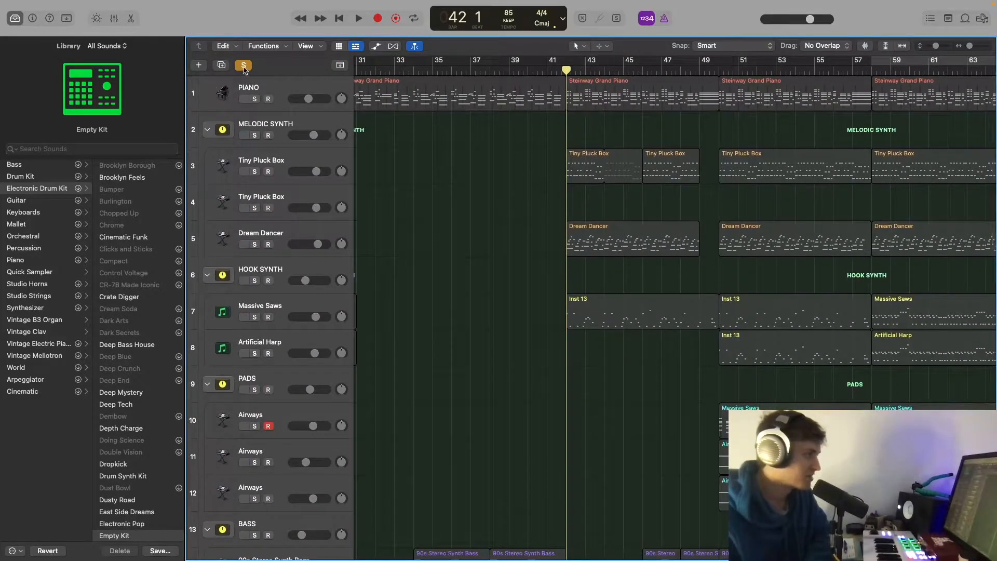
pyautogui.click(243, 65)
pyautogui.click(255, 99)
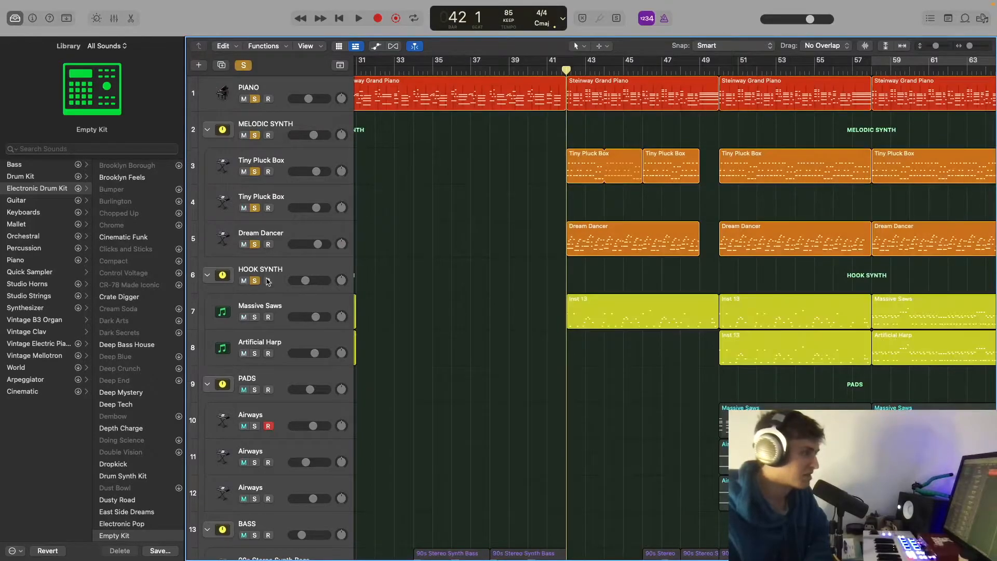
# - Extend the solo to the hook synth tracks, PADS, BASS and all Empty Kit drum tracks down to Shaker, leaving CRASH / RISERS out
pyautogui.scroll(-6, 259, 260)
pyautogui.scroll(4, 259, 104)
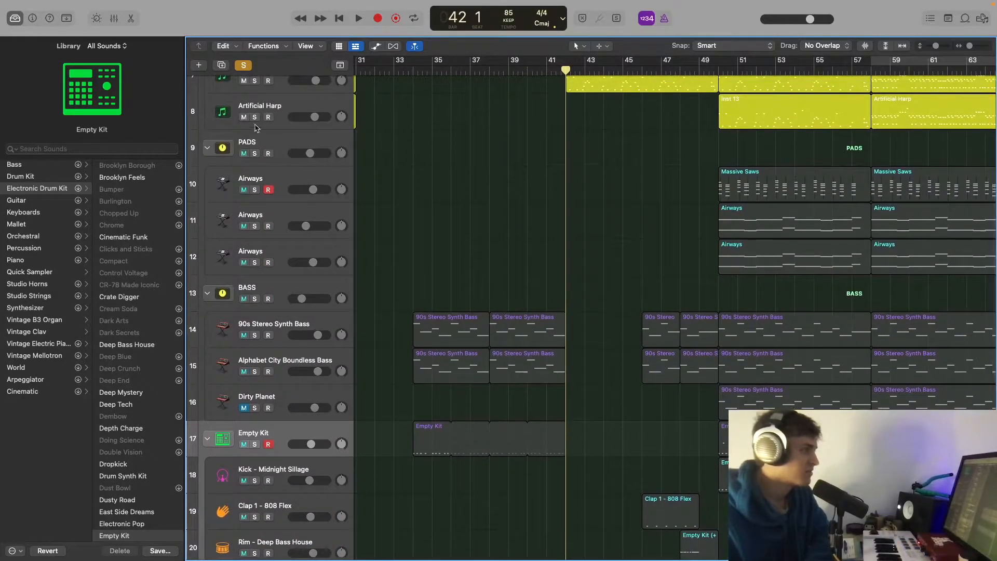
pyautogui.moveTo(255, 145); pyautogui.dragTo(255, 472)
pyautogui.scroll(-9, 275, 396)
pyautogui.scroll(-2, 256, 183)
pyautogui.moveTo(255, 181); pyautogui.dragTo(272, 371)
pyautogui.scroll(-3, 523, 211)
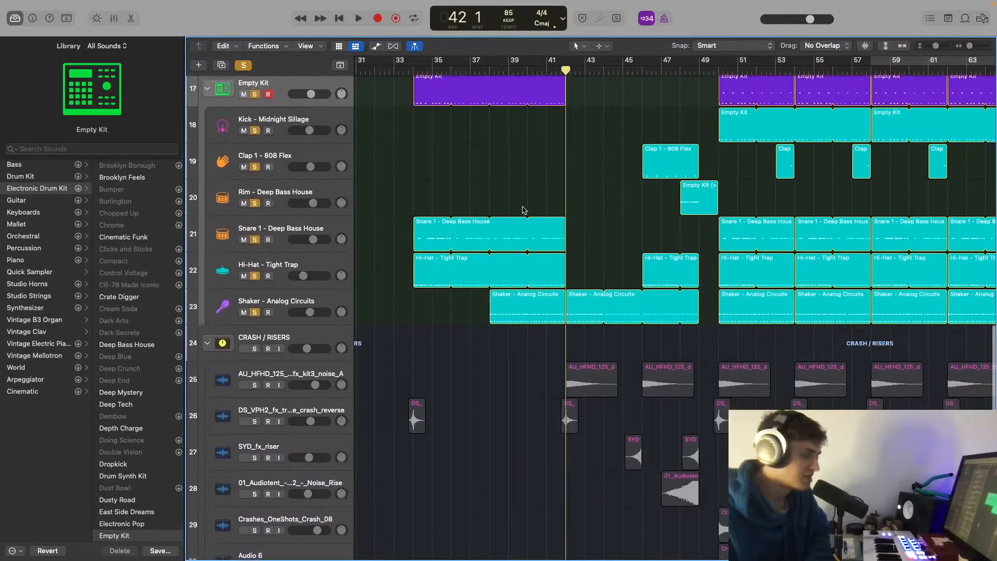
pyautogui.scroll(3, 628, 239)
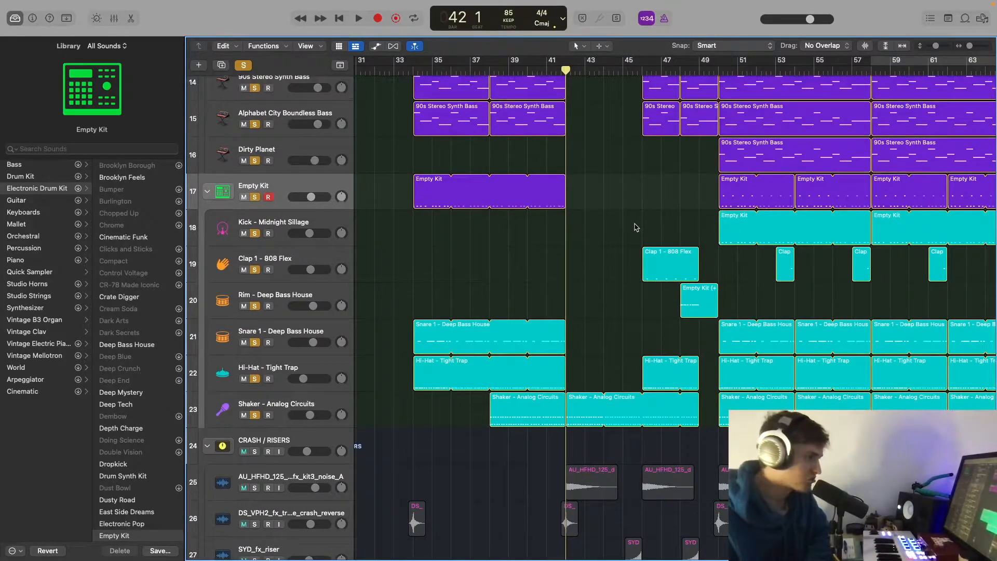
pyautogui.scroll(1, 567, 92)
pyautogui.scroll(-1, 566, 92)
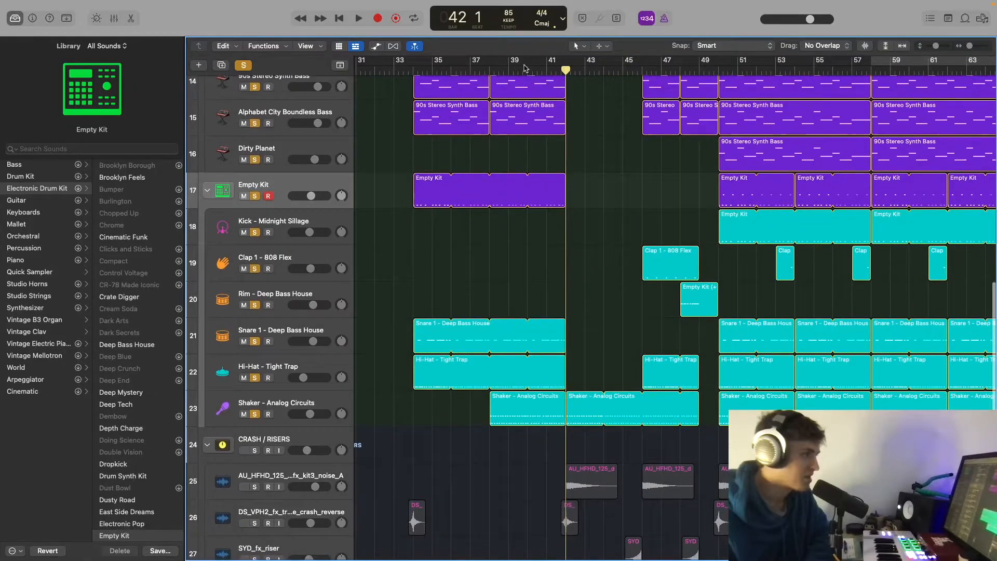
# - Play the soloed arrangement from bar 12, following the pads, bass and drum tracks through the build-up, and stop at bar 22
pyautogui.scroll(8, 509, 89)
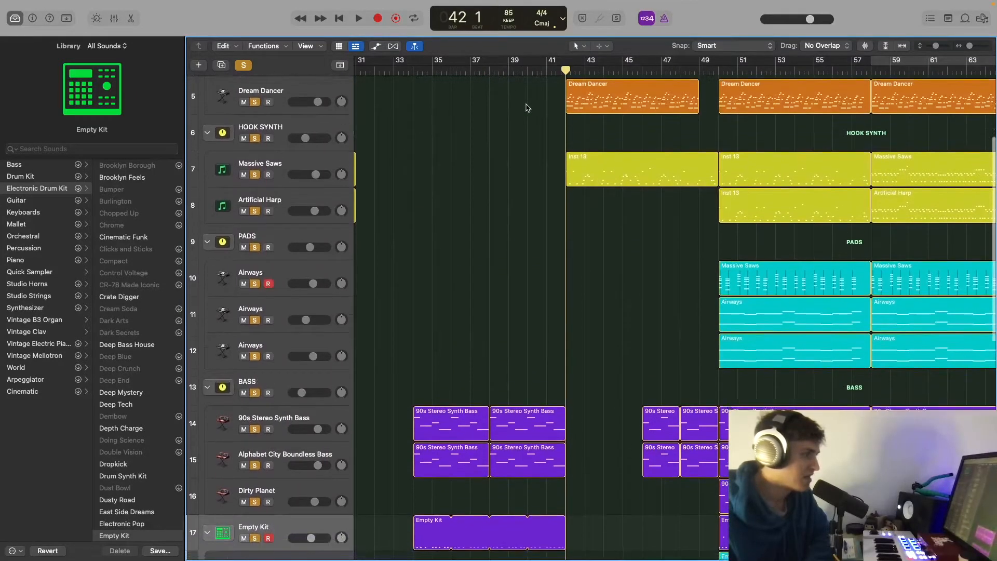
pyautogui.hscroll(-2, 527, 107)
pyautogui.hscroll(-10, 528, 108)
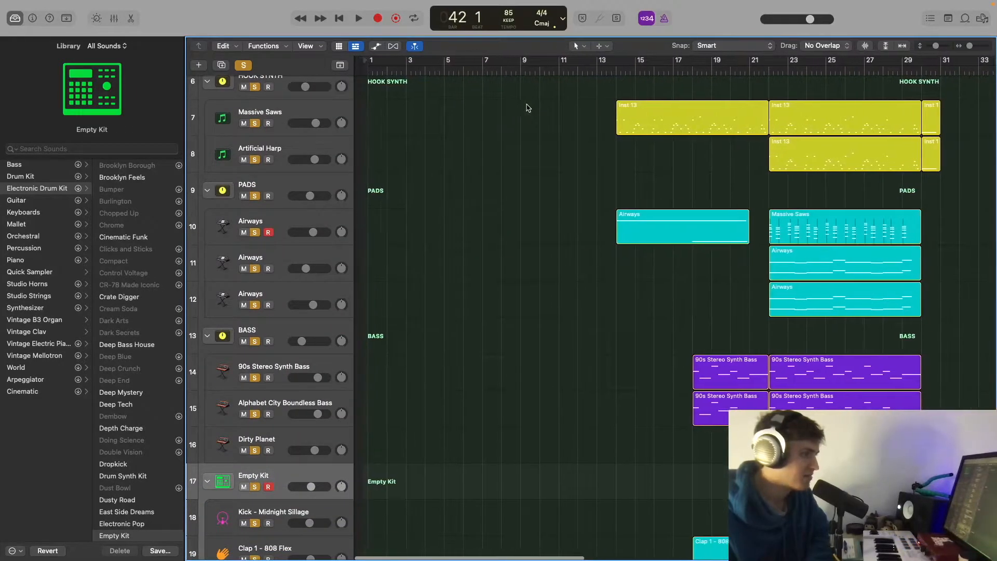
pyautogui.scroll(-3, 527, 107)
pyautogui.scroll(3, 529, 107)
pyautogui.click(580, 68)
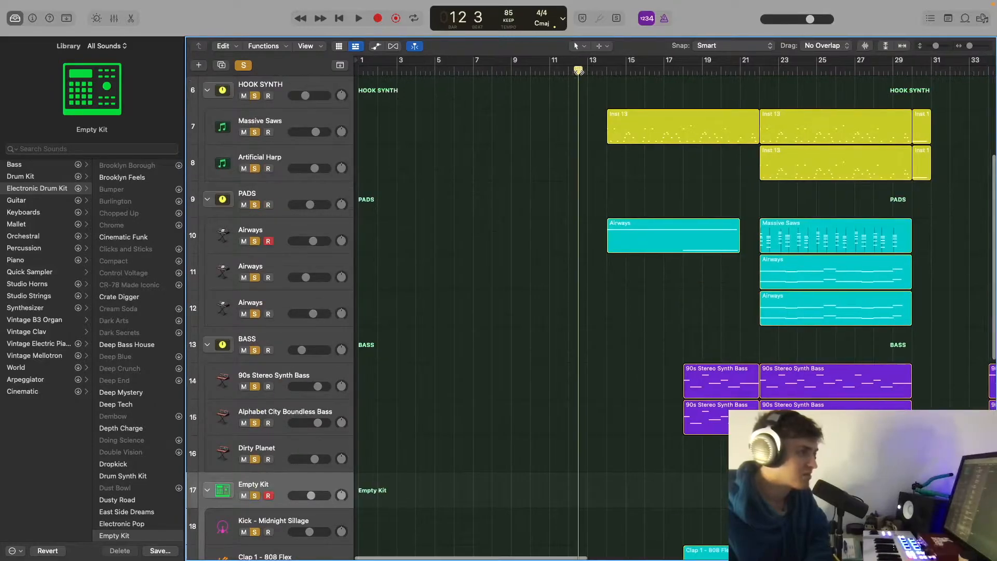
pyautogui.scroll(5, 589, 189)
pyautogui.scroll(-12, 576, 192)
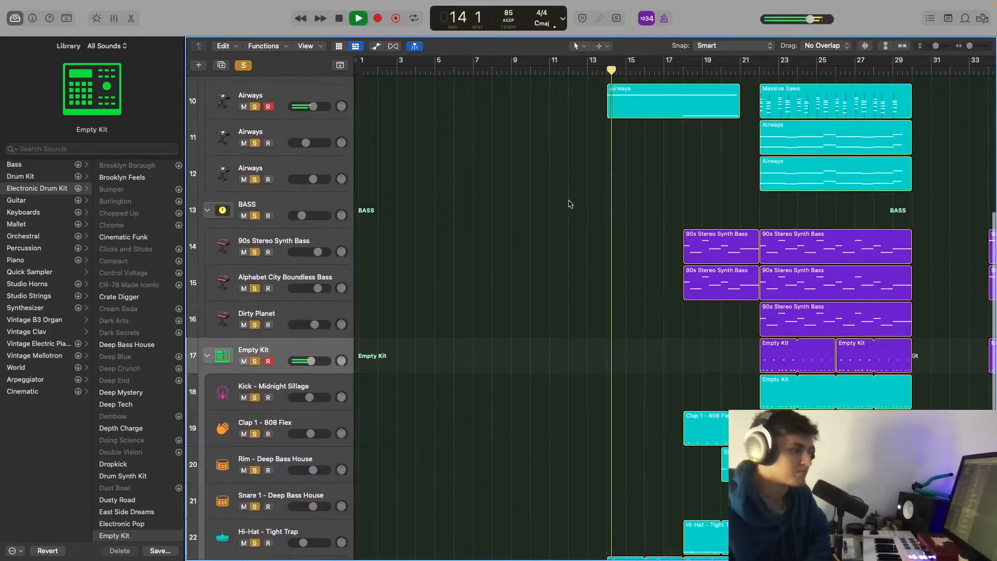
pyautogui.scroll(-3, 584, 217)
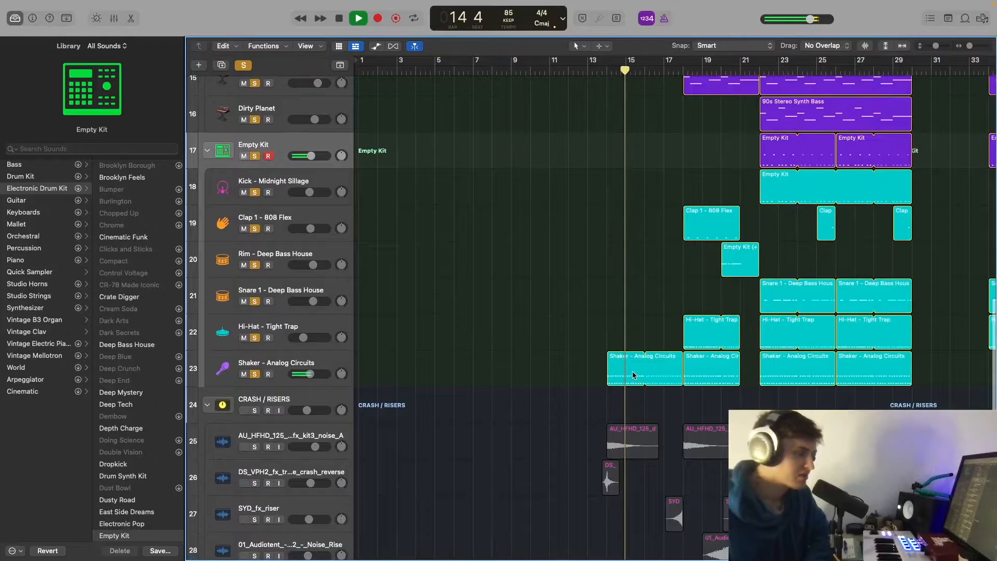
pyautogui.hscroll(2, 633, 374)
pyautogui.hscroll(2, 633, 374)
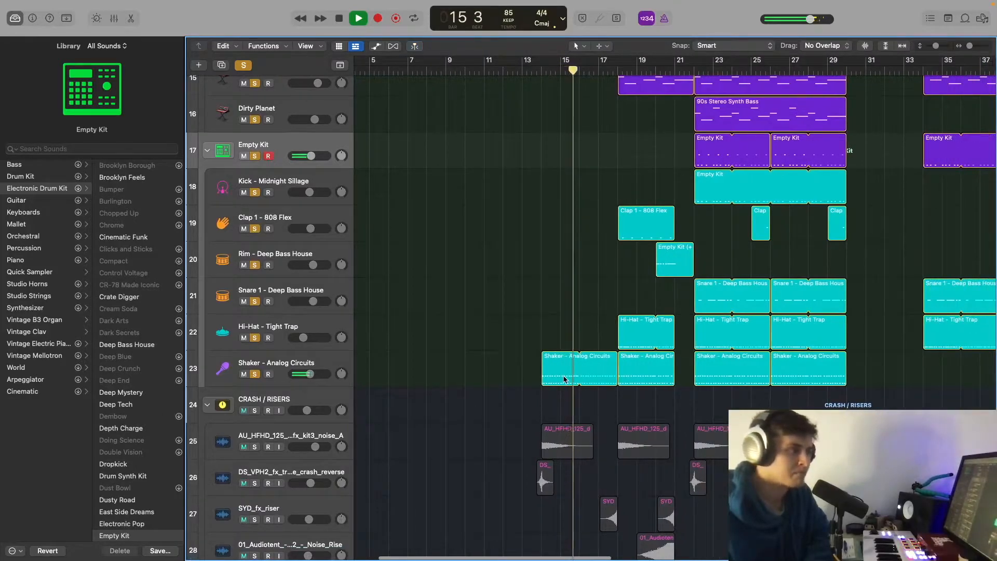
pyautogui.scroll(6, 572, 372)
pyautogui.scroll(-4, 591, 363)
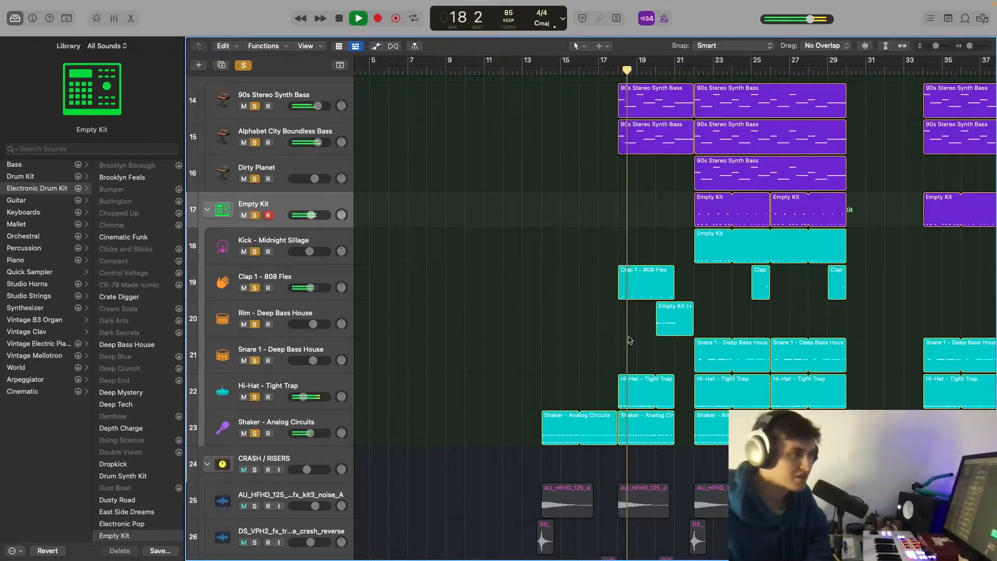
pyautogui.hscroll(-1, 628, 289)
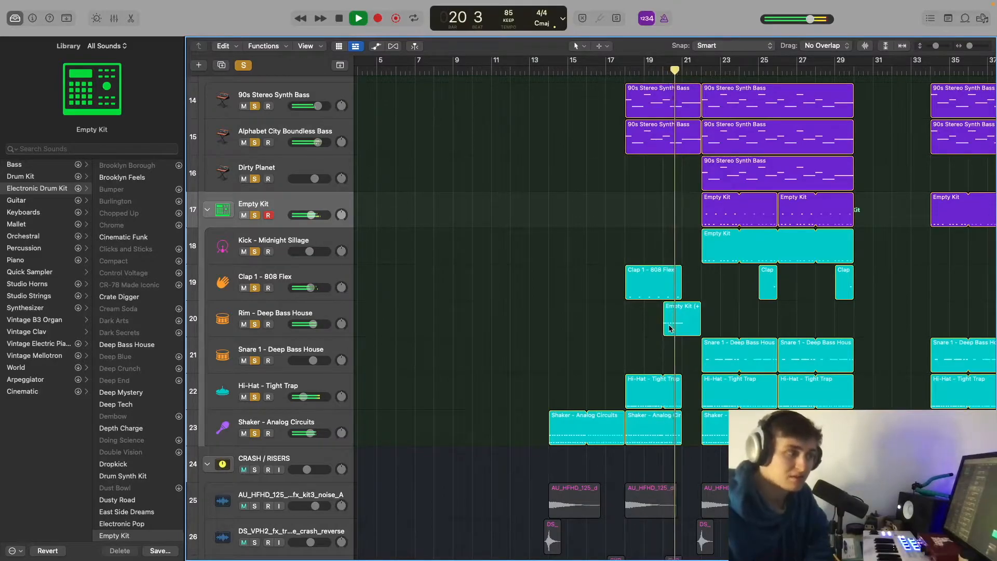
pyautogui.scroll(-5, 684, 348)
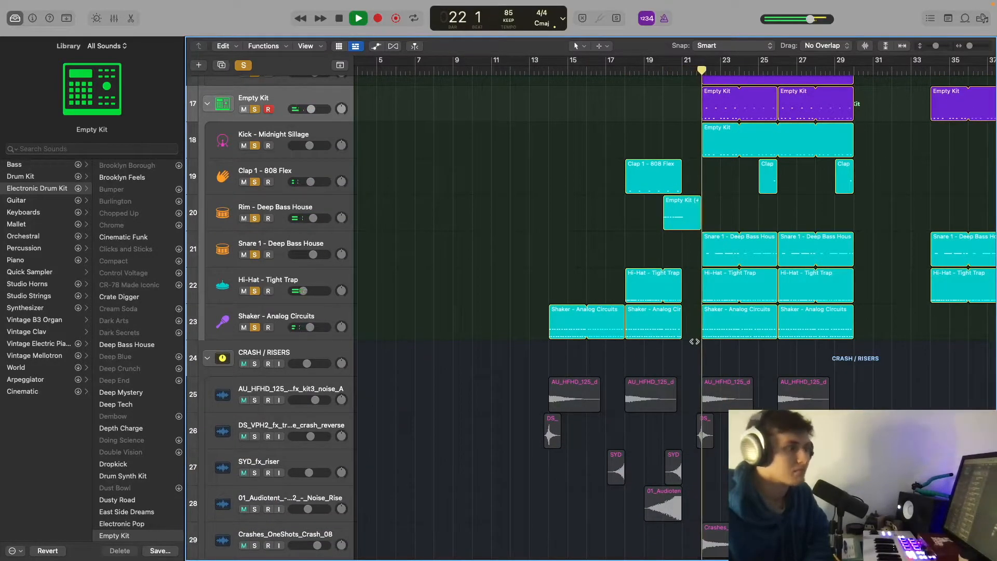
pyautogui.press('space')
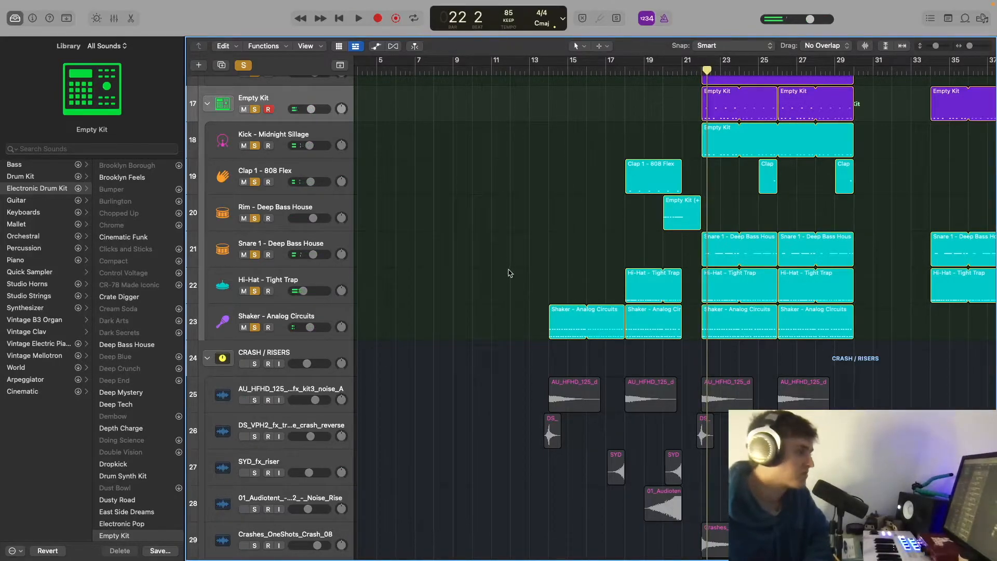
# - Add the CRASH / RISERS group and all its tracks down to Audio 6 to the solo, and place the playhead at bar 13, beat 4
pyautogui.scroll(-3, 513, 308)
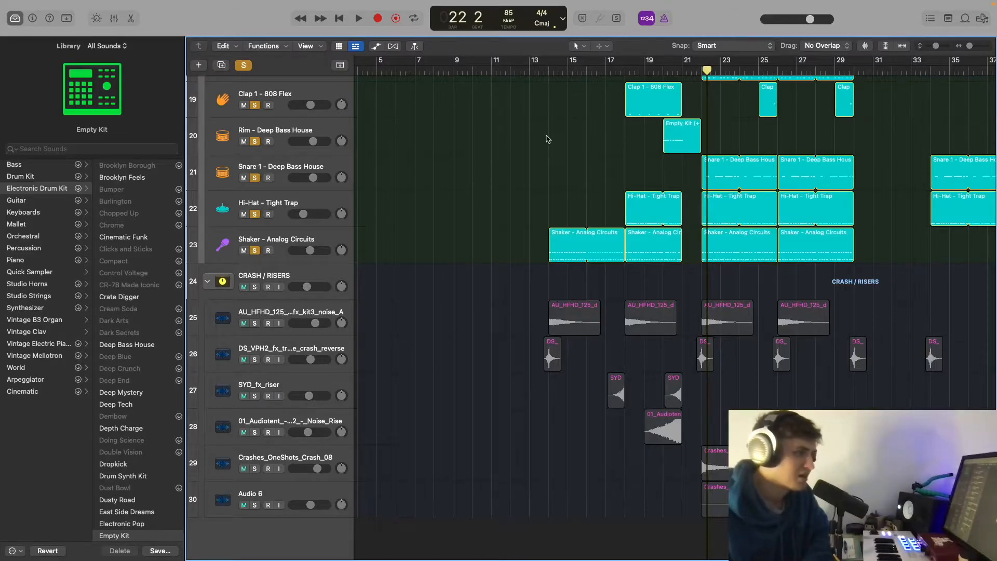
pyautogui.click(552, 71)
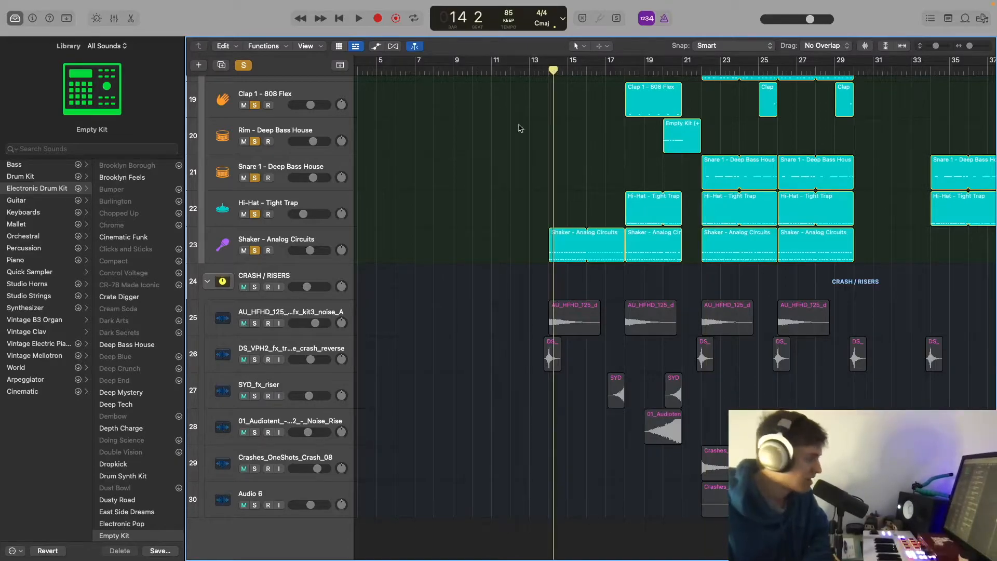
pyautogui.moveTo(255, 288); pyautogui.dragTo(258, 361)
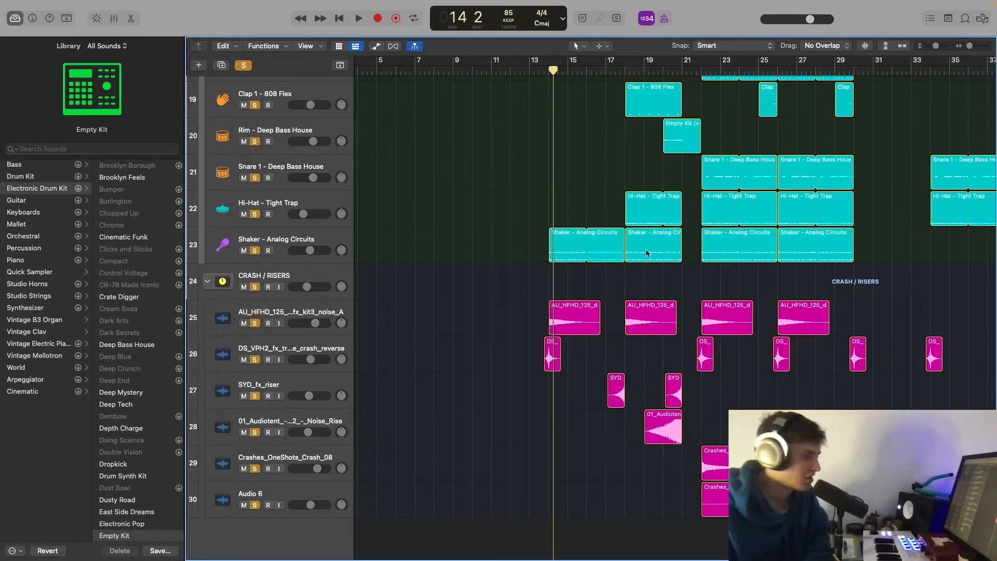
pyautogui.moveTo(552, 71); pyautogui.dragTo(543, 73)
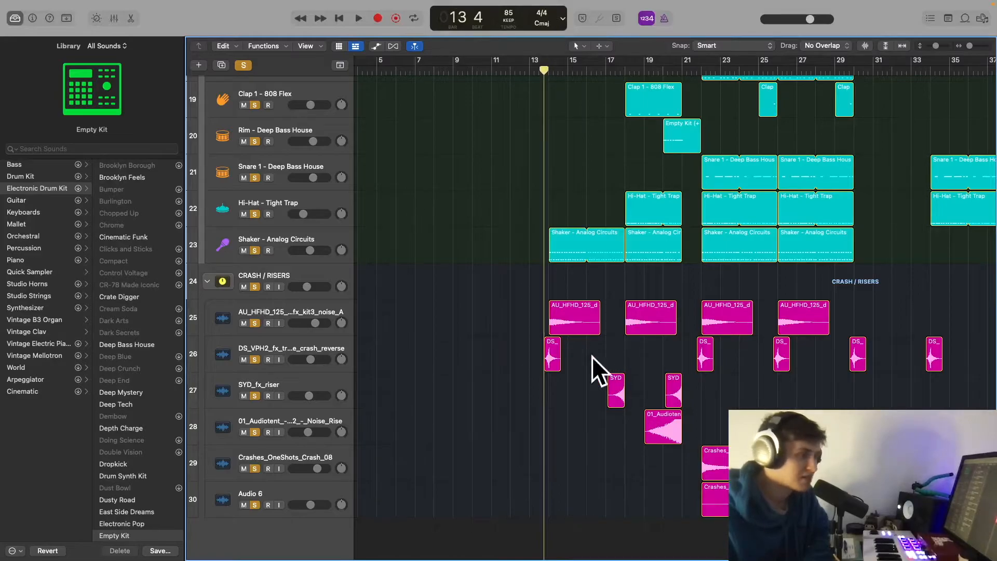
# - Play the soloed arrangement with crashes and risers from bar 13, beat 4, and stop at bar 21
pyautogui.scroll(8, 246, 222)
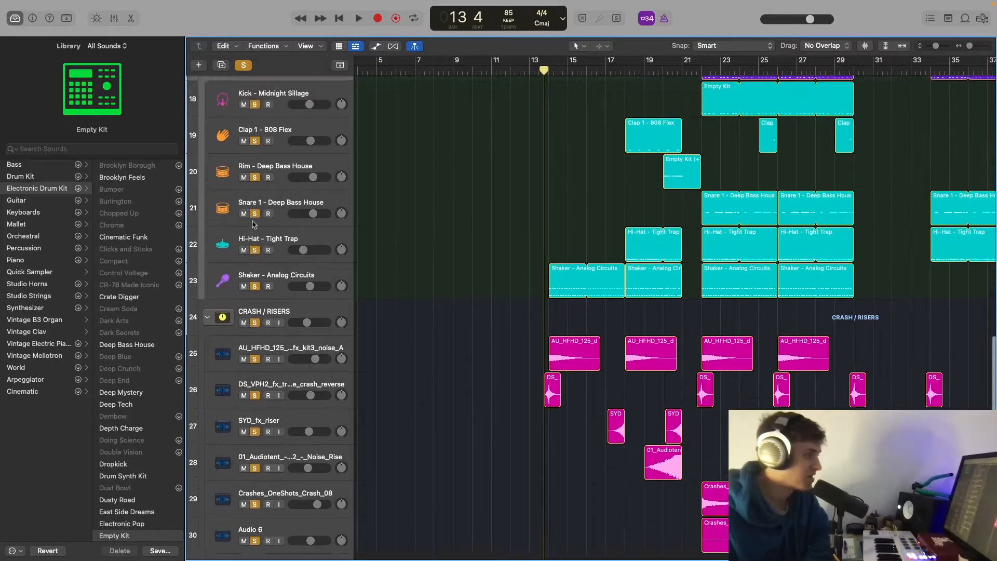
pyautogui.scroll(-8, 261, 206)
pyautogui.press('space')
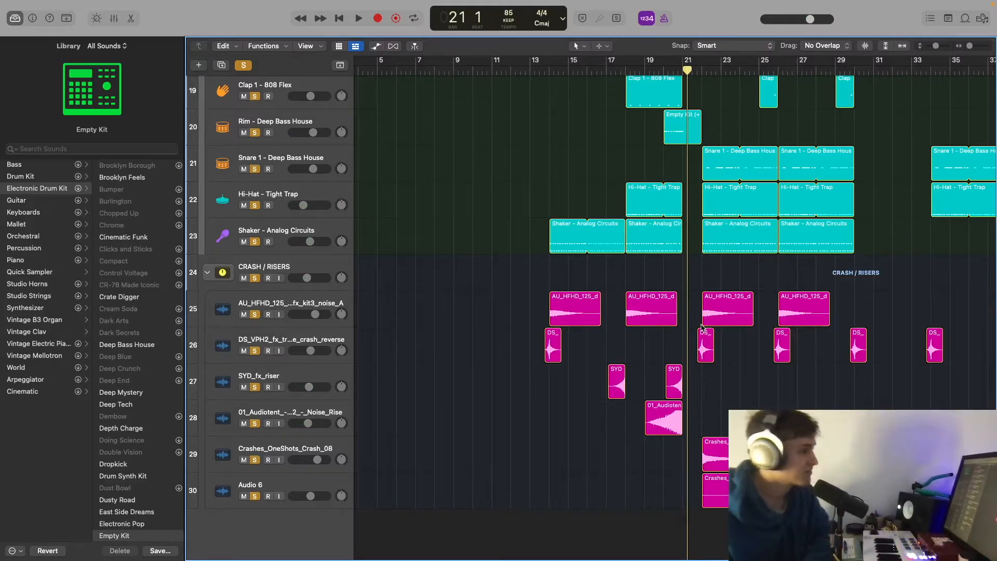
# - Review the bass, drum and riser regions around the drop, and play the build-up from bar 18, stopping at bar 23
pyautogui.hscroll(8, 701, 326)
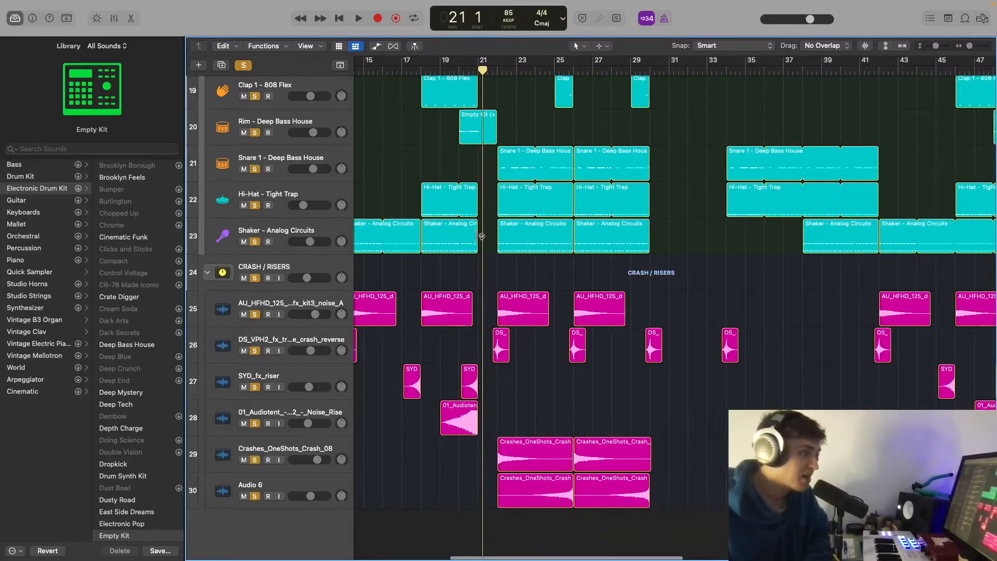
pyautogui.scroll(8, 480, 236)
pyautogui.click(469, 69)
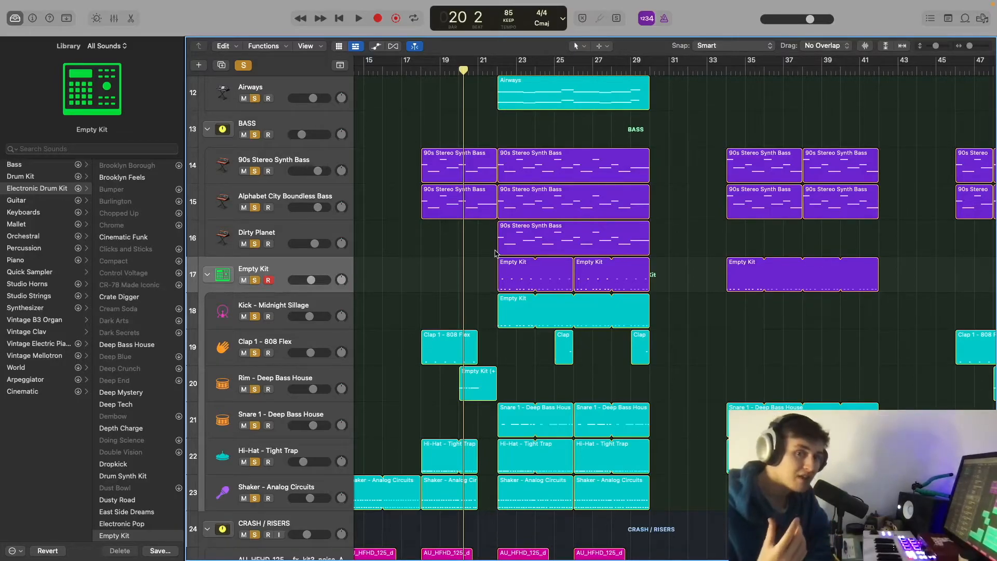
pyautogui.hscroll(-10, 494, 253)
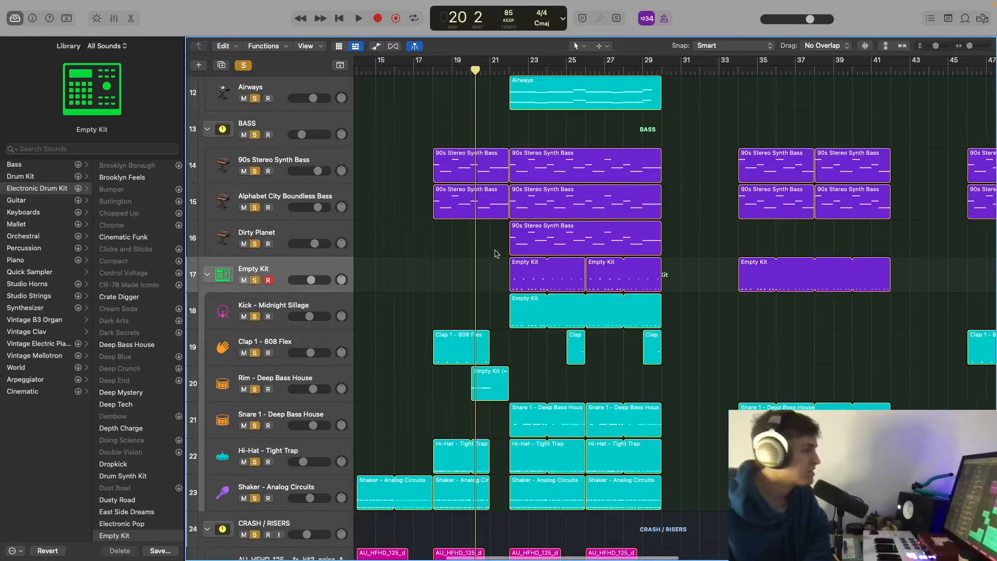
pyautogui.scroll(-5, 583, 222)
pyautogui.scroll(-1, 618, 184)
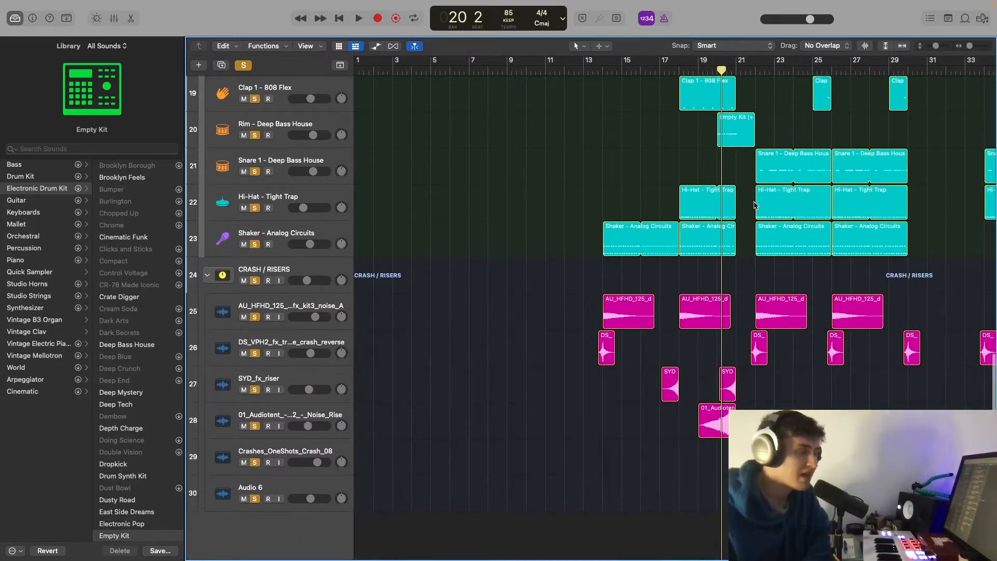
pyautogui.click(679, 69)
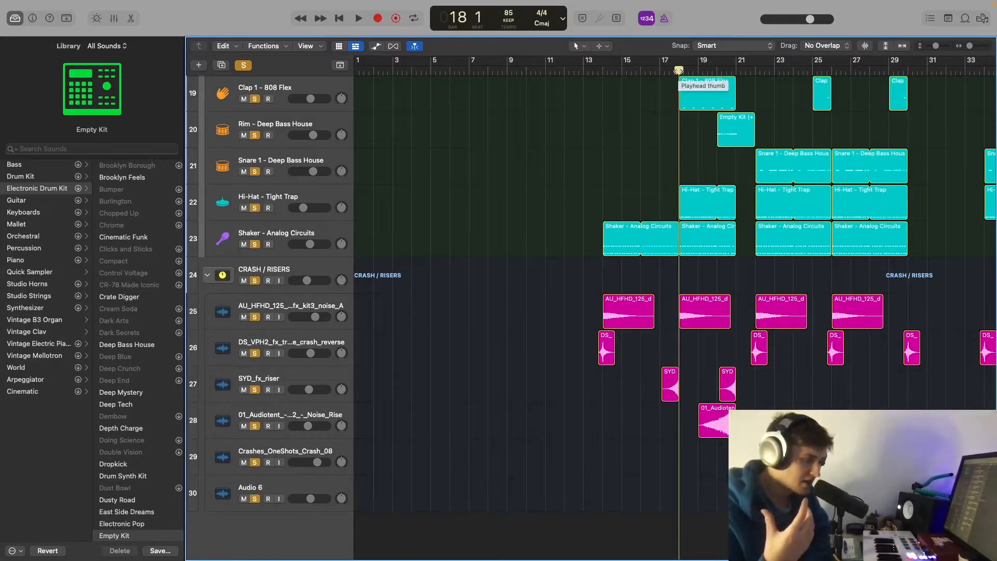
pyautogui.press('space')
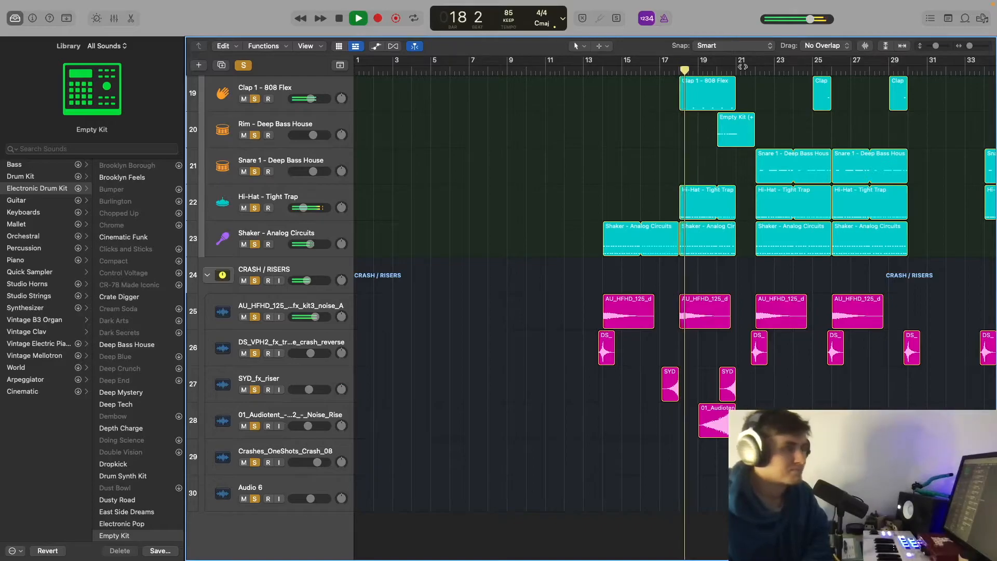
pyautogui.hscroll(3, 728, 119)
pyautogui.hscroll(5, 728, 118)
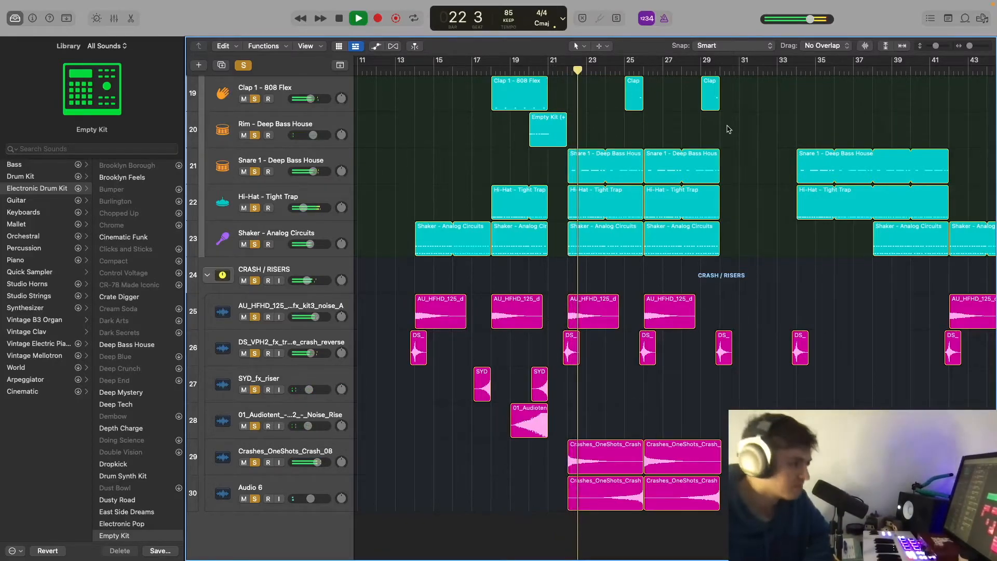
pyautogui.press('space')
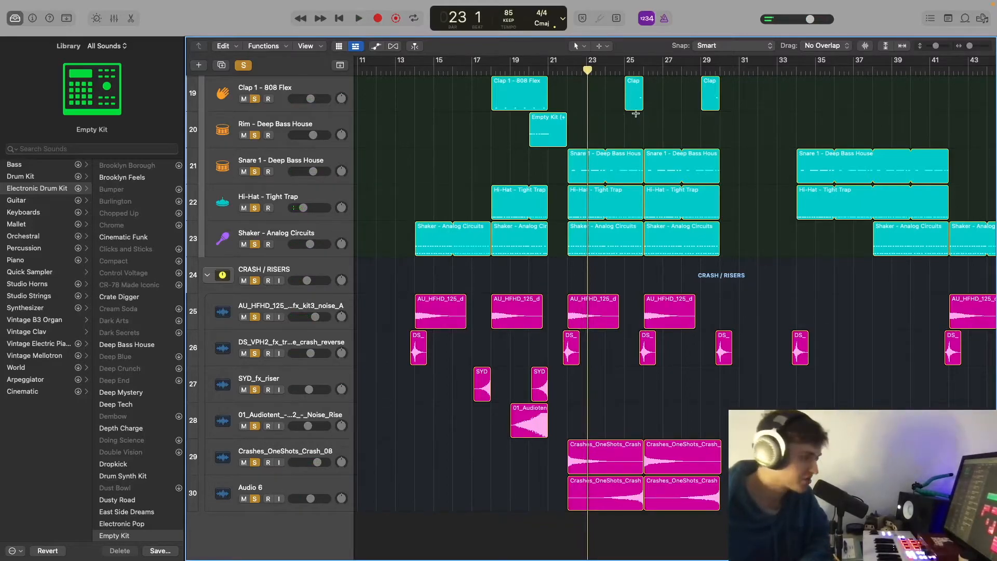
# - Zoom the arrangement out vertically and horizontally until all 30 tracks and the whole song fit in view
pyautogui.press('super+Up')
pyautogui.press('super+Up')
pyautogui.press('super+Up')
pyautogui.press('super+Up')
pyautogui.press('super+Up')
pyautogui.press('super+Up')
pyautogui.press('super+Left')
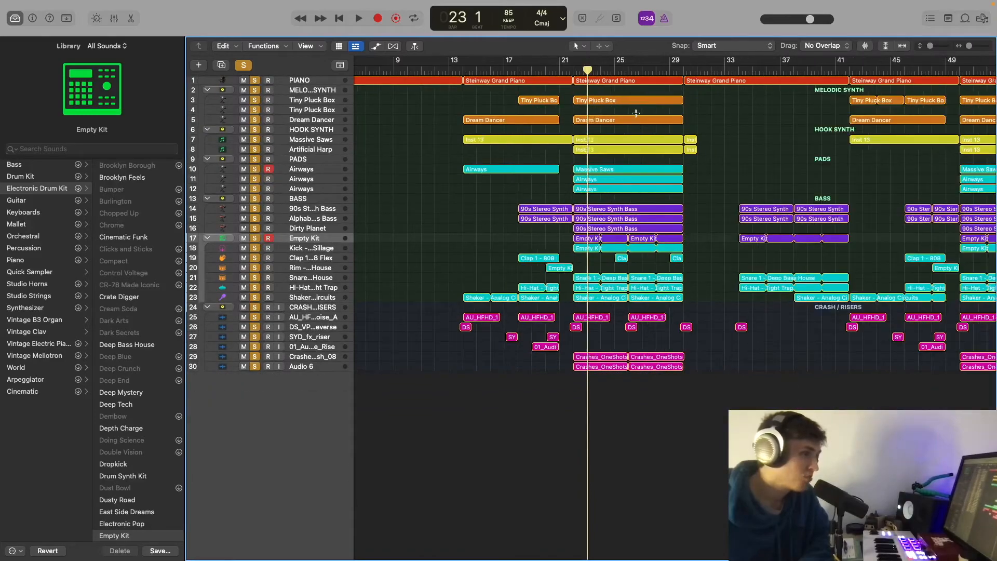
pyautogui.press('super+Left')
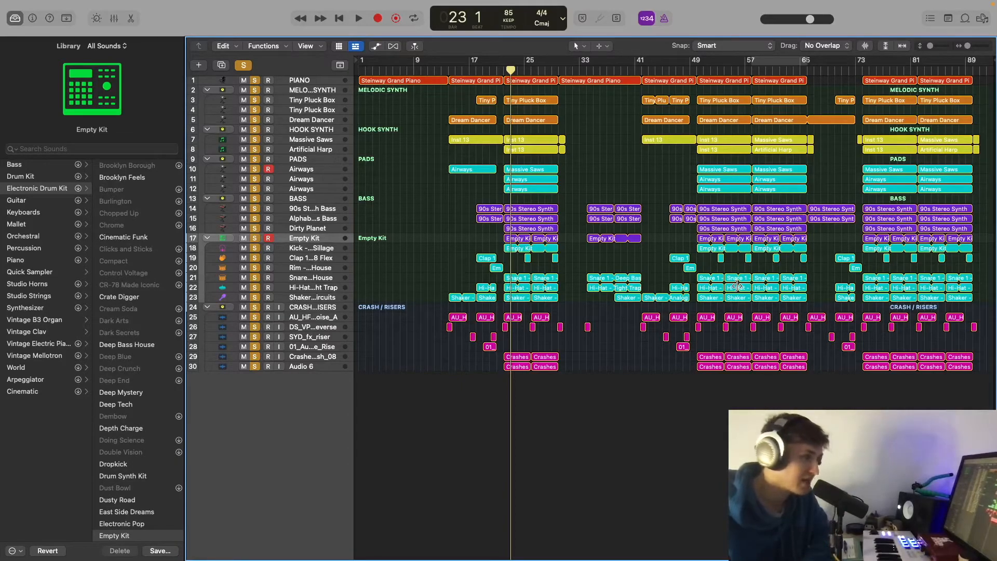
# - Play the full arrangement from bar 58, and move the playhead to bar 66 to hear the passage up to bar 67
pyautogui.click(752, 72)
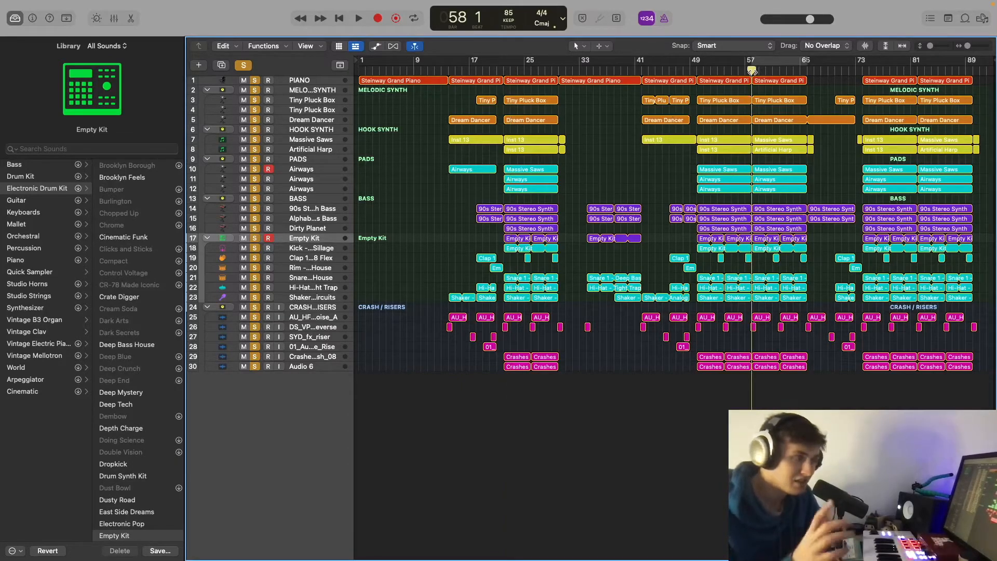
pyautogui.press('space')
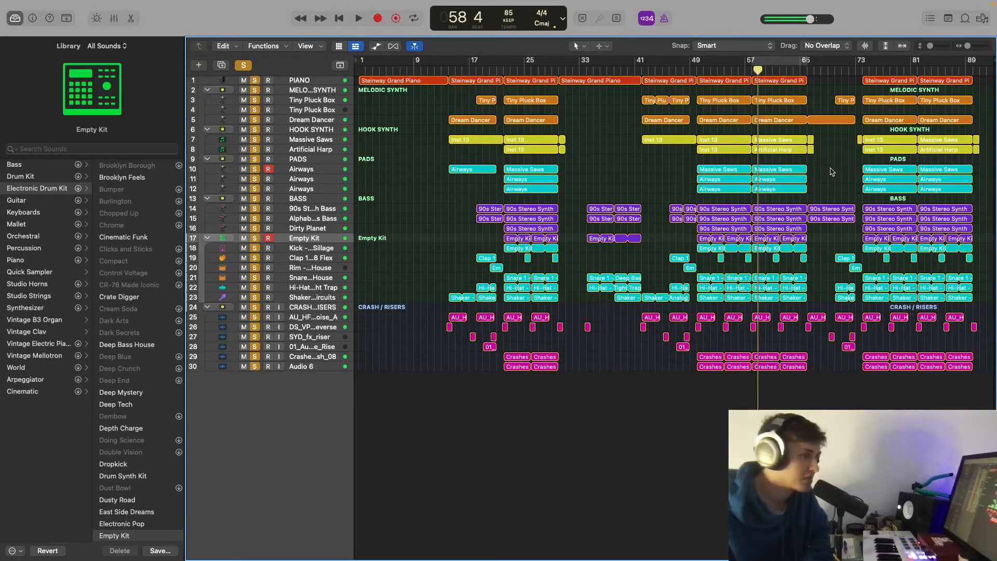
pyautogui.click(806, 70)
pyautogui.press('space')
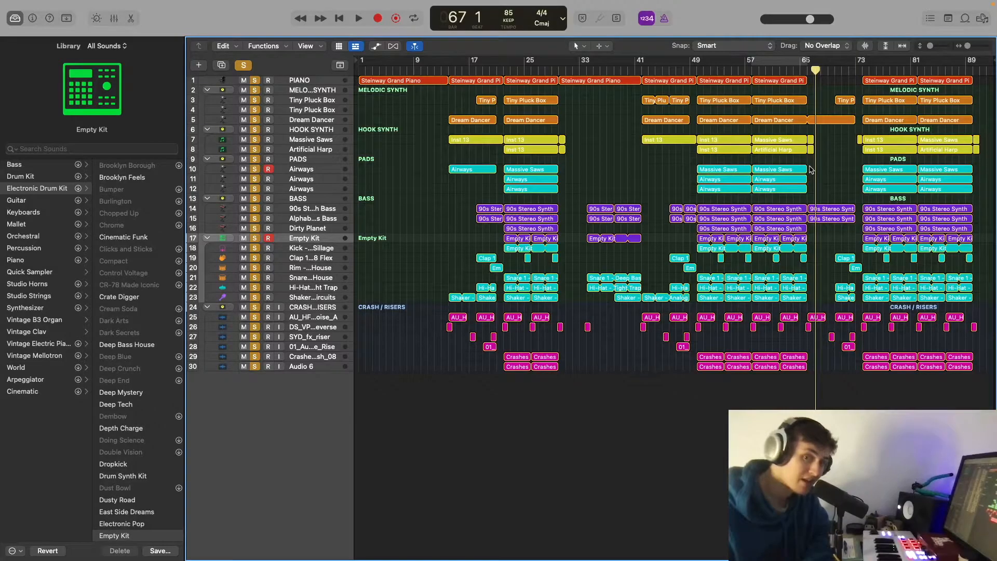
# - Play the full arrangement from bar 42
pyautogui.click(638, 72)
pyautogui.press('space')
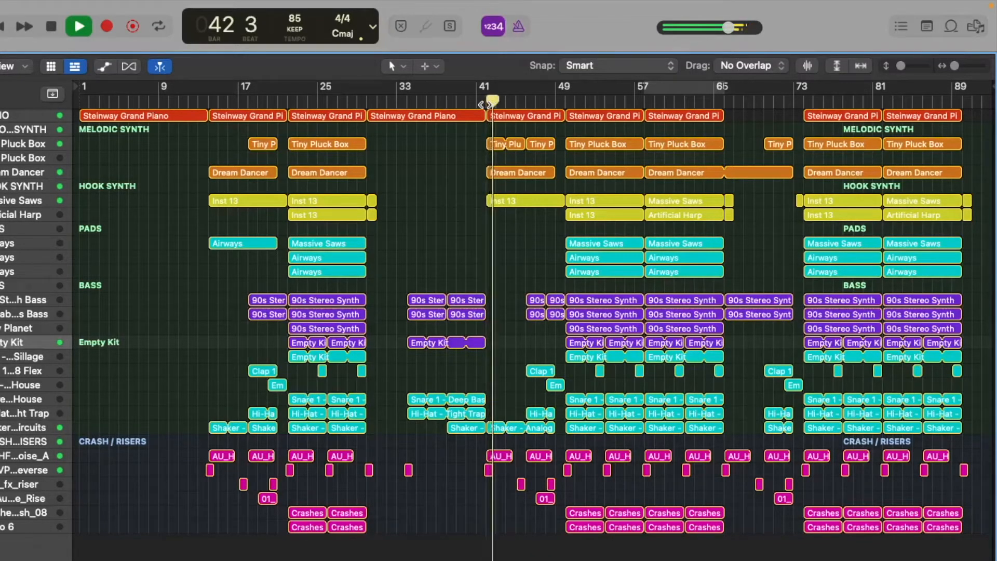